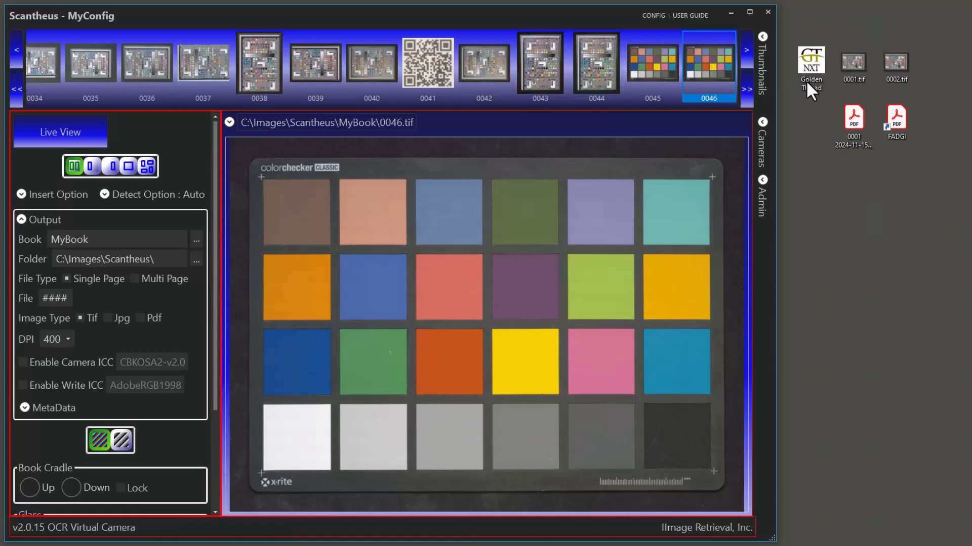
# Switch to the FADGI guidelines page in the browser and open the 3rd Edition (2023) Technical Guidelines PDF.
pyautogui.click(730, 11)
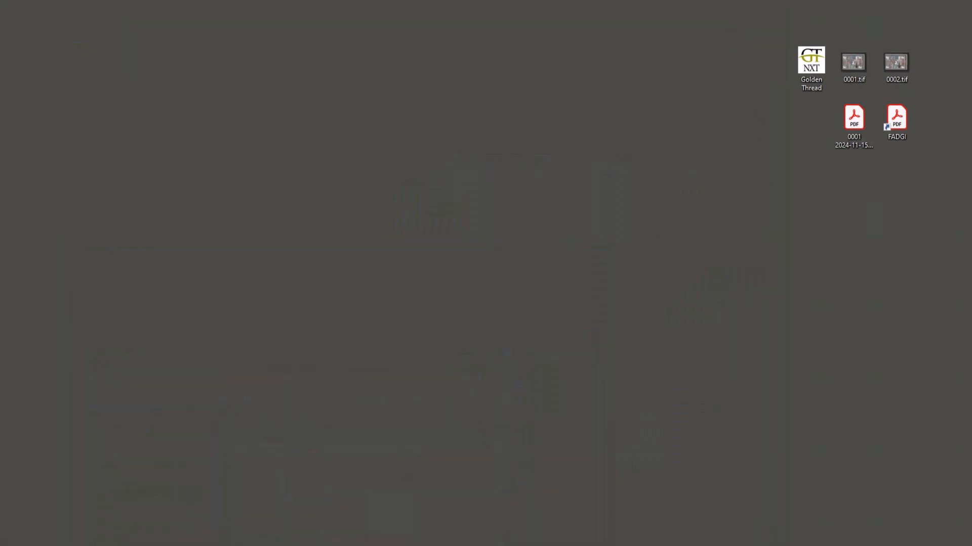
pyautogui.hotkey('alt', 'Tab')
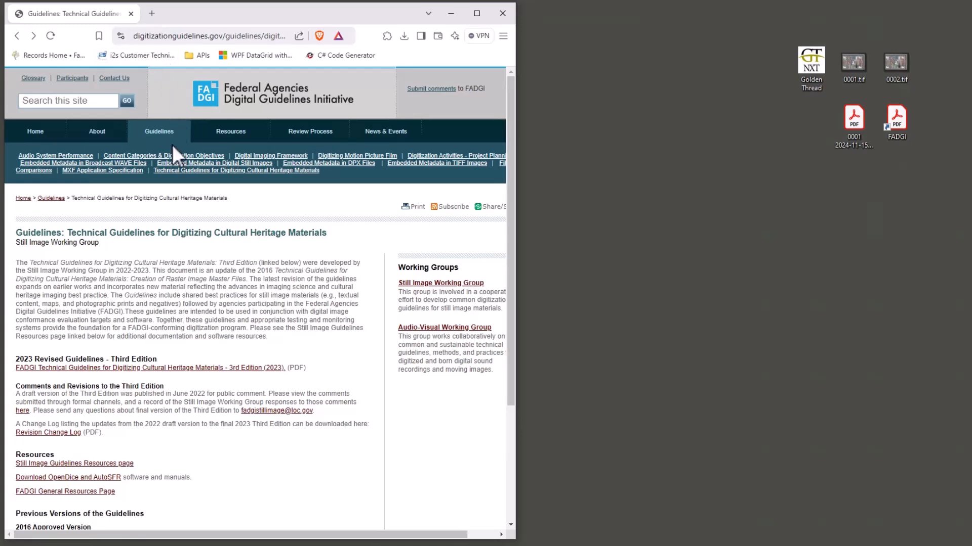
pyautogui.click(144, 369)
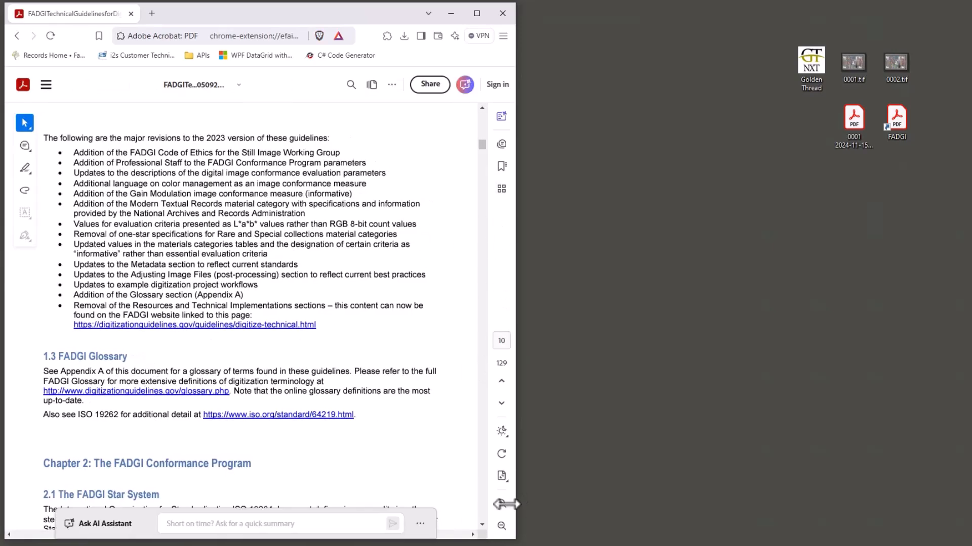
# Read section 2.1 on the FADGI Star System, including the One-Star to Four-Star descriptions, and close the document.
pyautogui.click(482, 525)
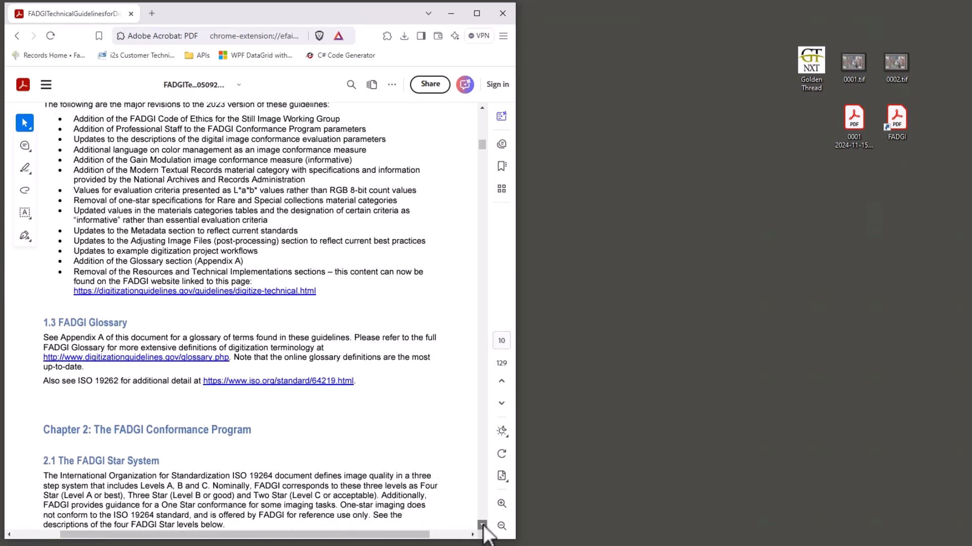
pyautogui.moveTo(482, 525); pyautogui.dragTo(482, 526)
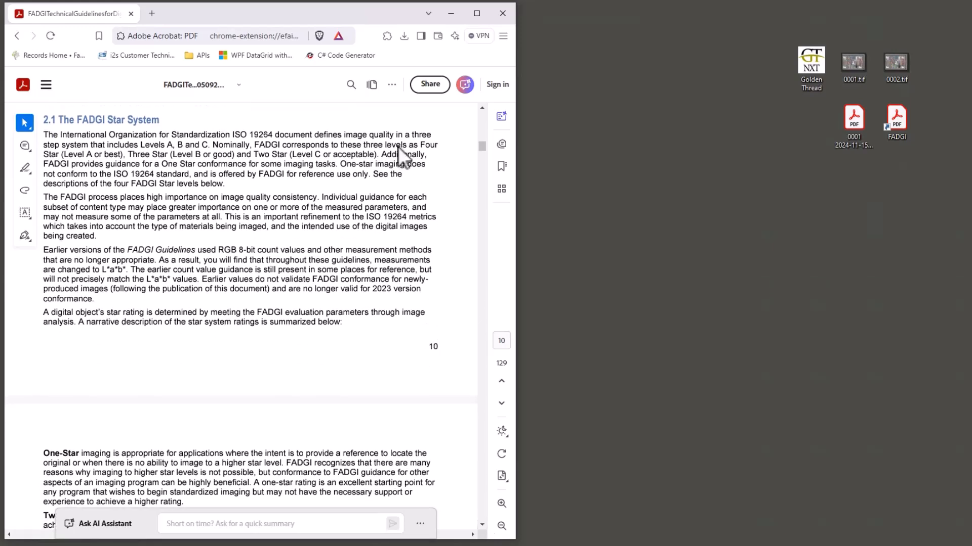
pyautogui.moveTo(482, 527); pyautogui.dragTo(482, 526)
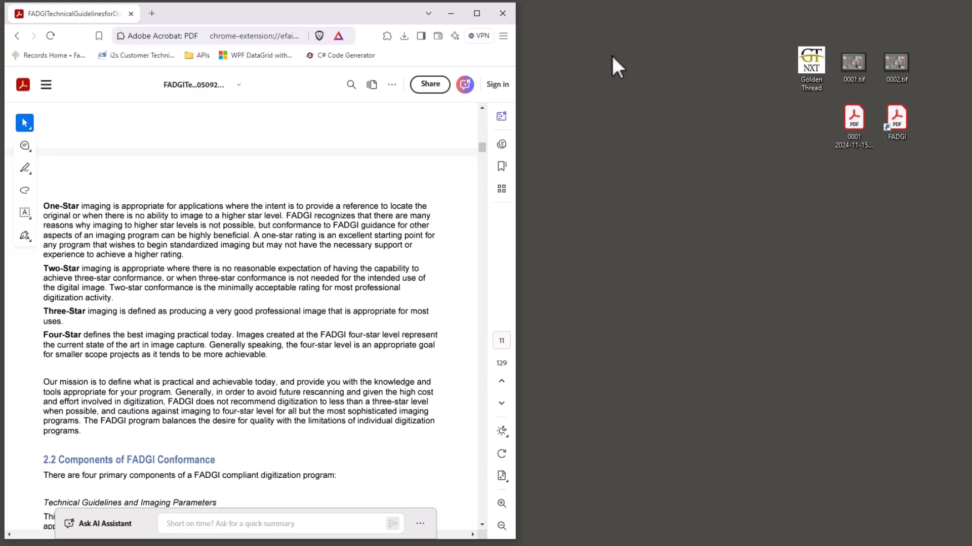
pyautogui.click(501, 13)
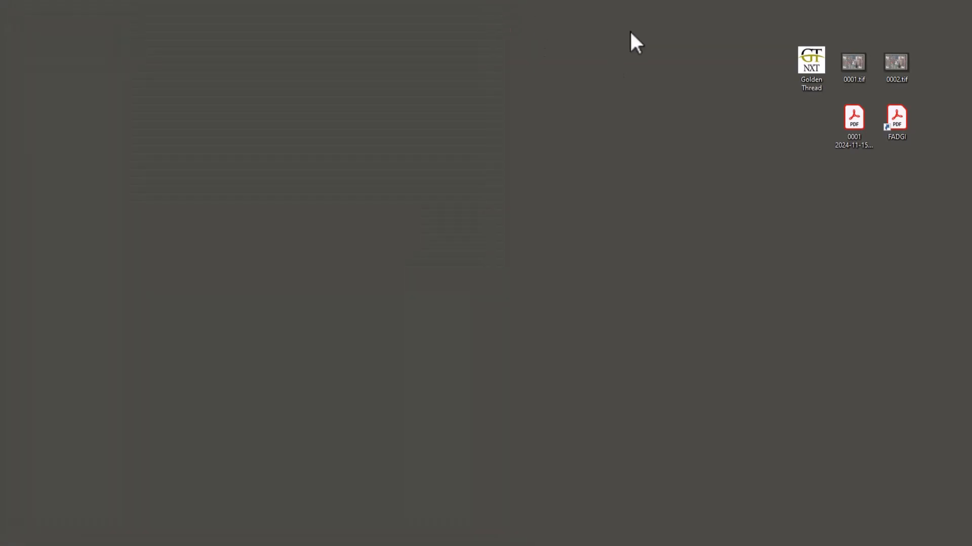
# Launch Golden Thread, move its window clear of the desktop files, and review the available projects, keeping Bound Volumes Rare.
pyautogui.doubleClick(814, 65)
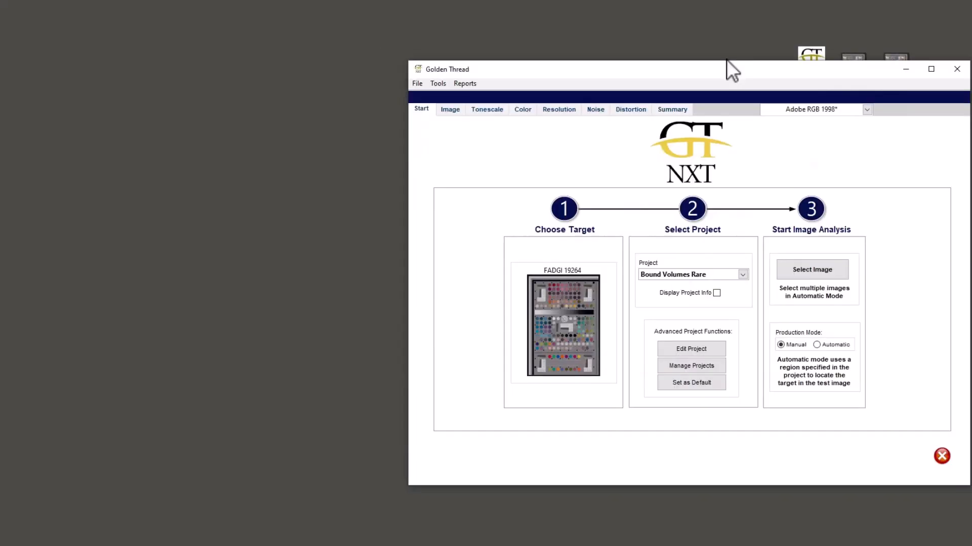
pyautogui.moveTo(752, 71); pyautogui.dragTo(347, 12)
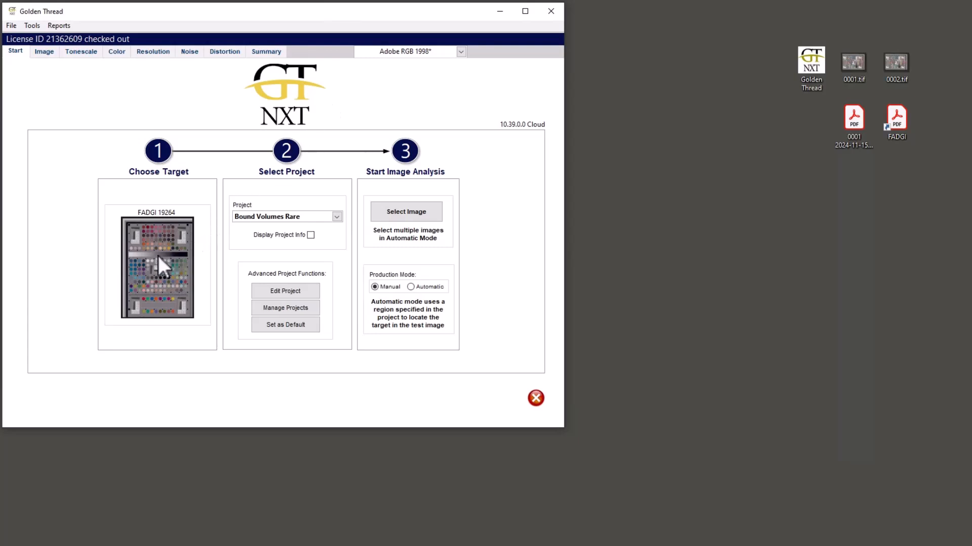
pyautogui.click(336, 216)
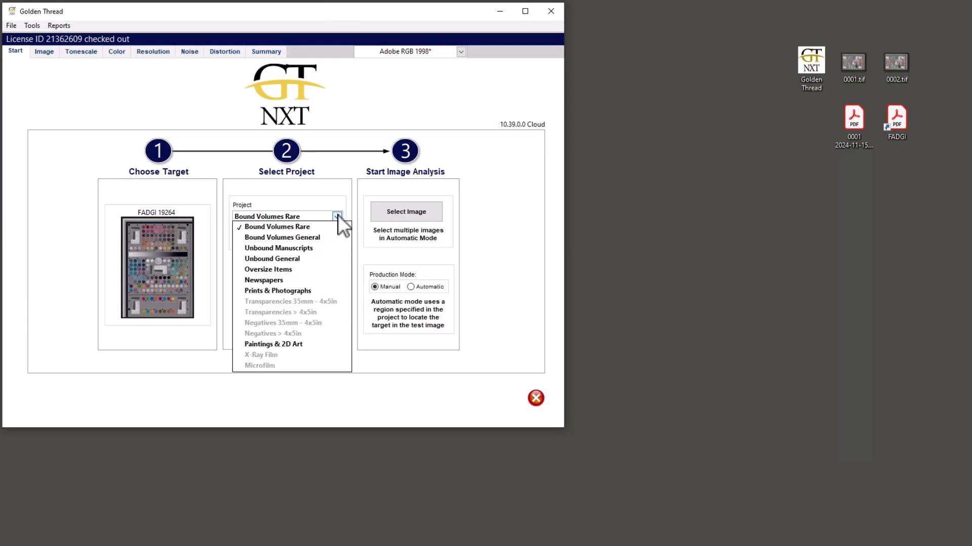
pyautogui.click(336, 216)
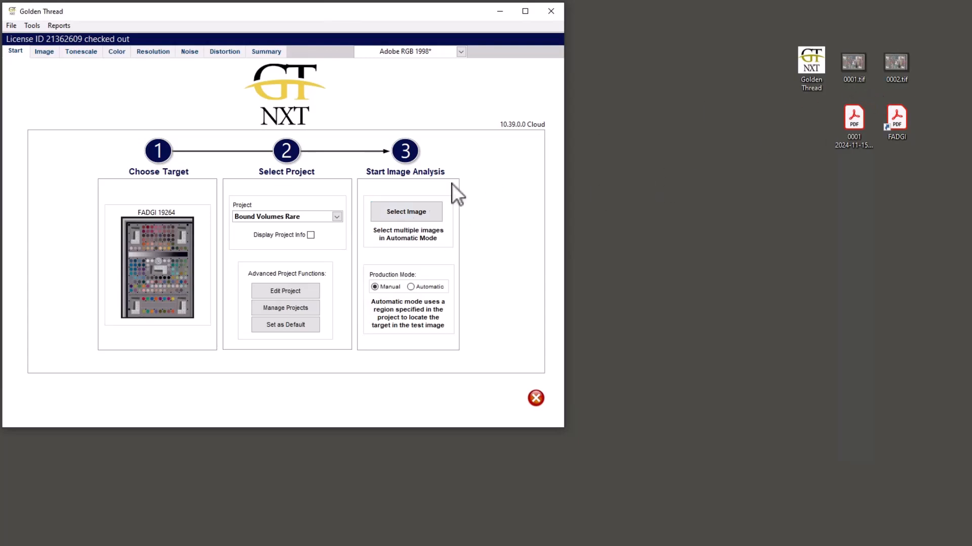
# Load the target image 0001.tif from the Desktop for image analysis.
pyautogui.click(405, 211)
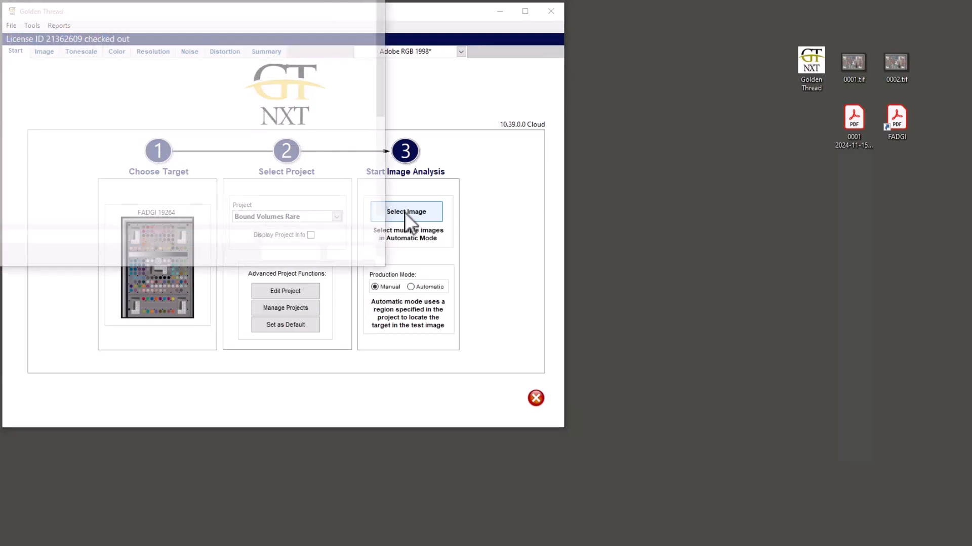
pyautogui.moveTo(109, 0); pyautogui.dragTo(421, 13)
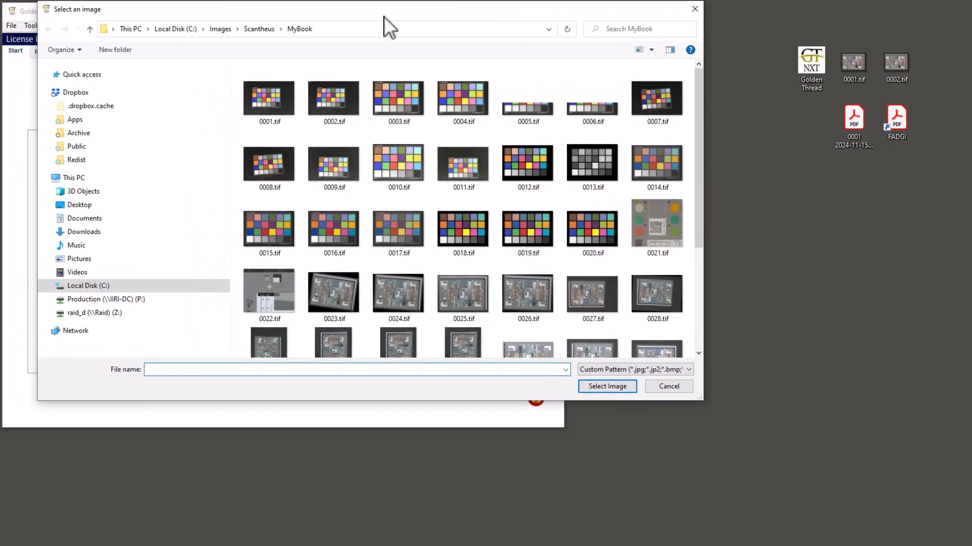
pyautogui.click(103, 207)
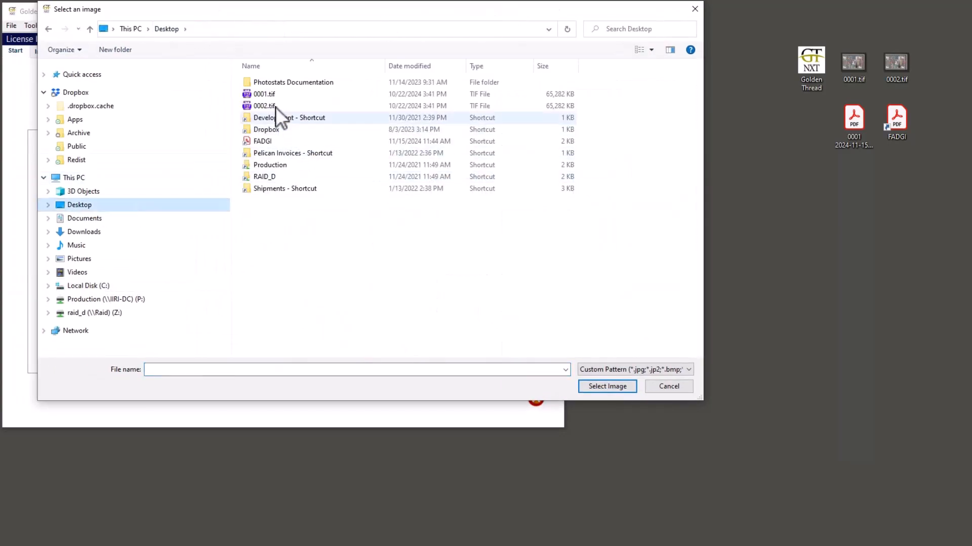
pyautogui.doubleClick(286, 96)
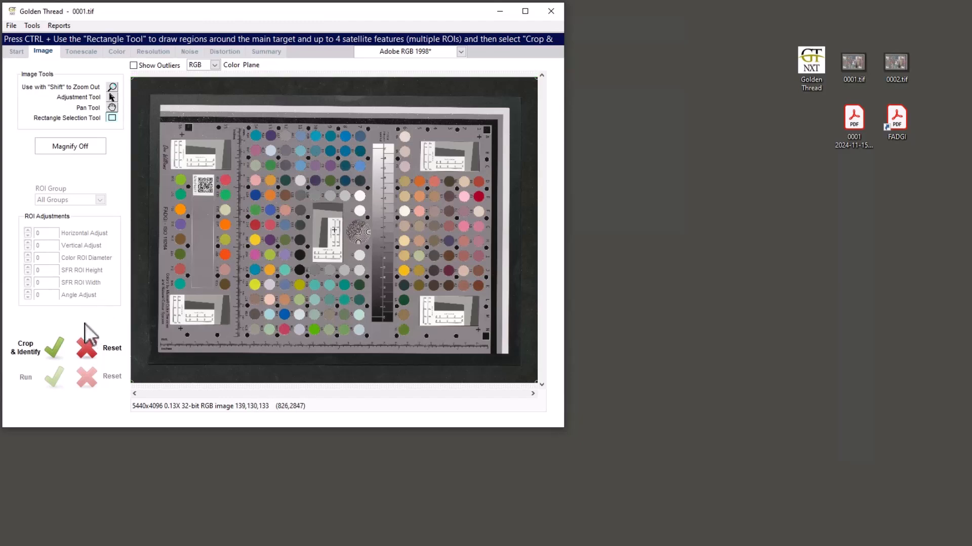
# Crop and identify the target in 0001.tif, and run the image analysis on its regions of interest.
pyautogui.click(53, 350)
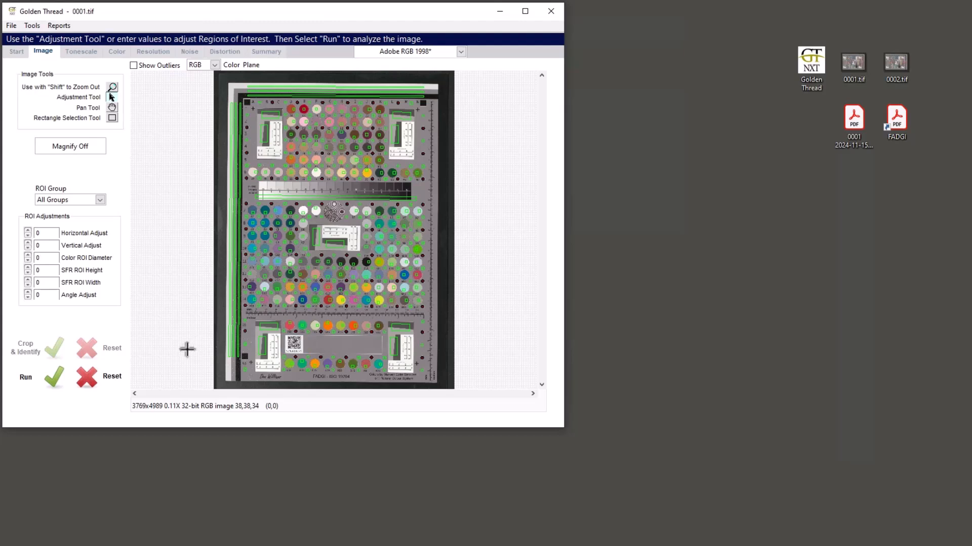
pyautogui.click(54, 384)
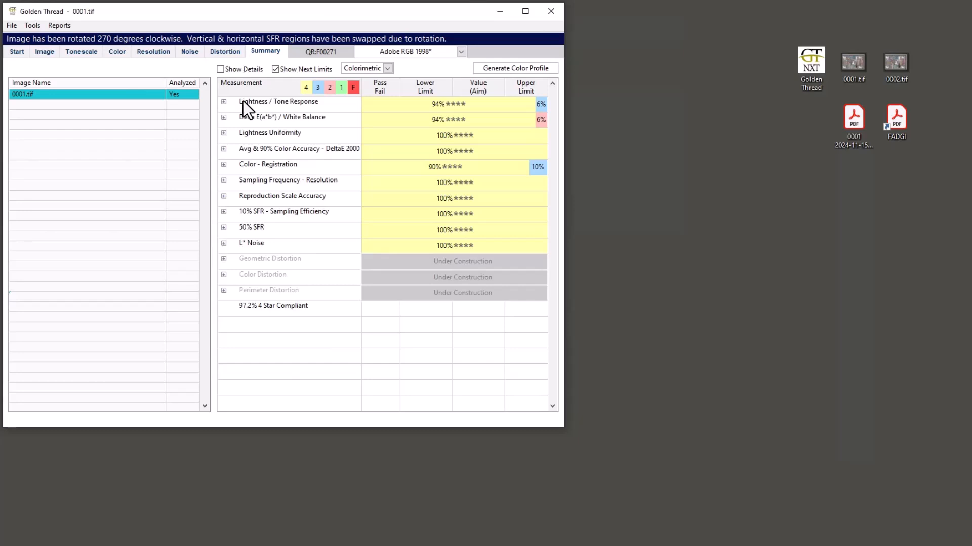
# Check the report export options, page through the desktop PDF report for 0001.tif as far as the tonescale charts, and close it.
pyautogui.click(56, 26)
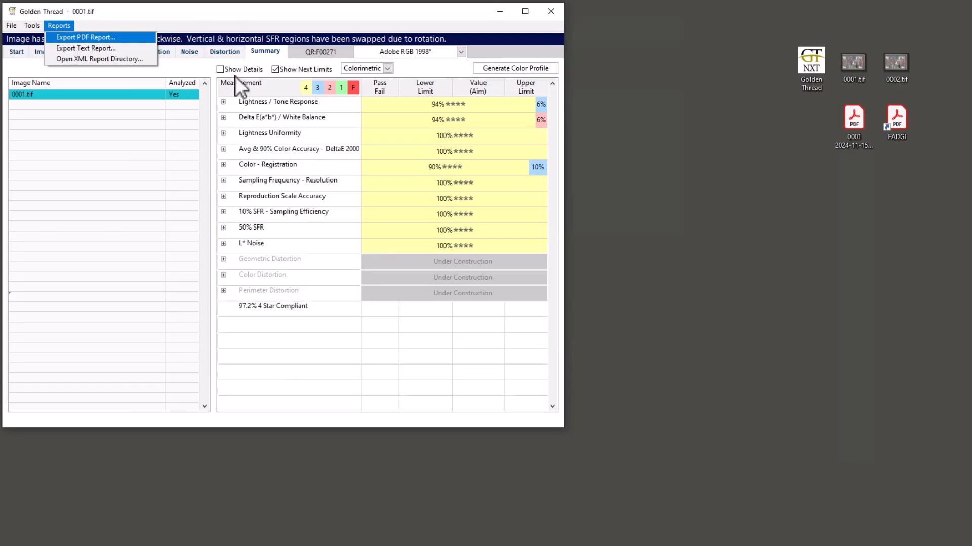
pyautogui.doubleClick(855, 128)
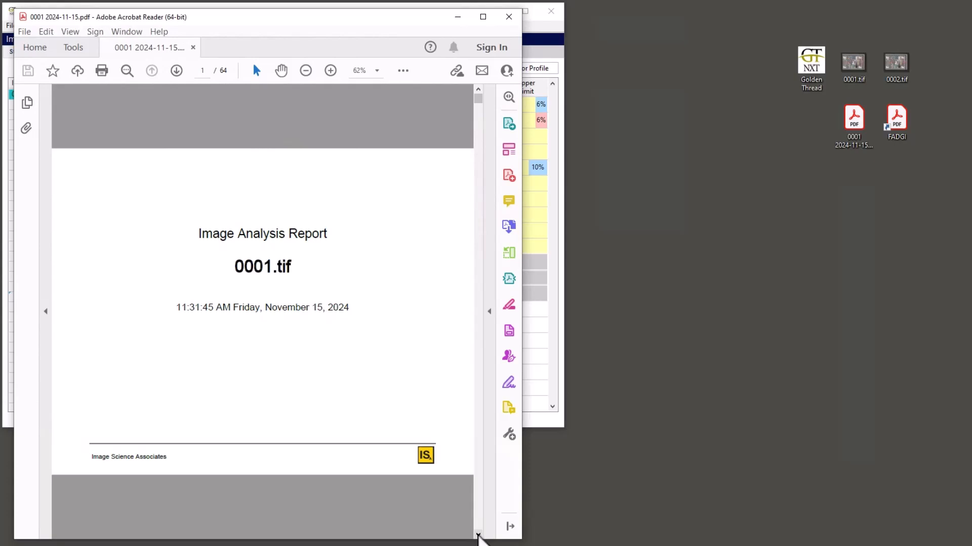
pyautogui.click(478, 535)
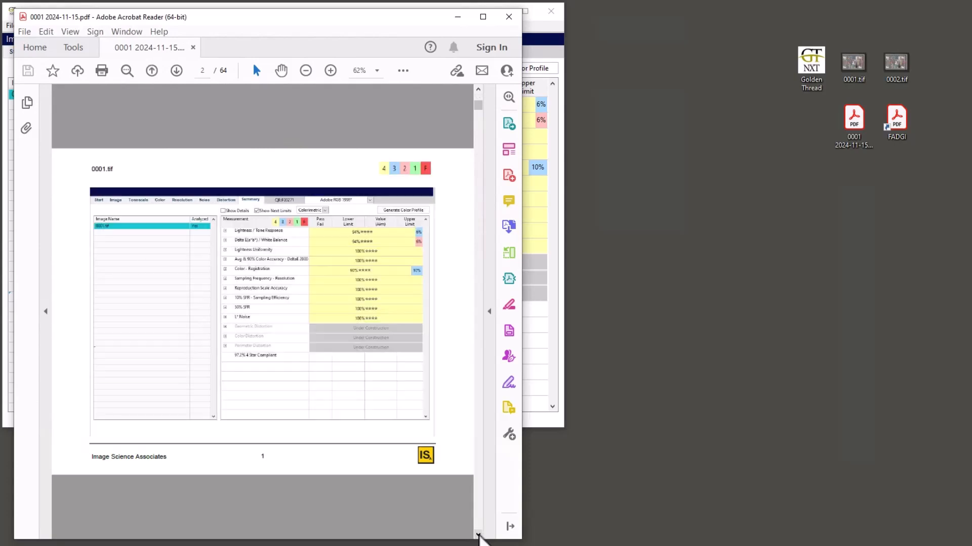
pyautogui.click(479, 535)
pyautogui.click(478, 536)
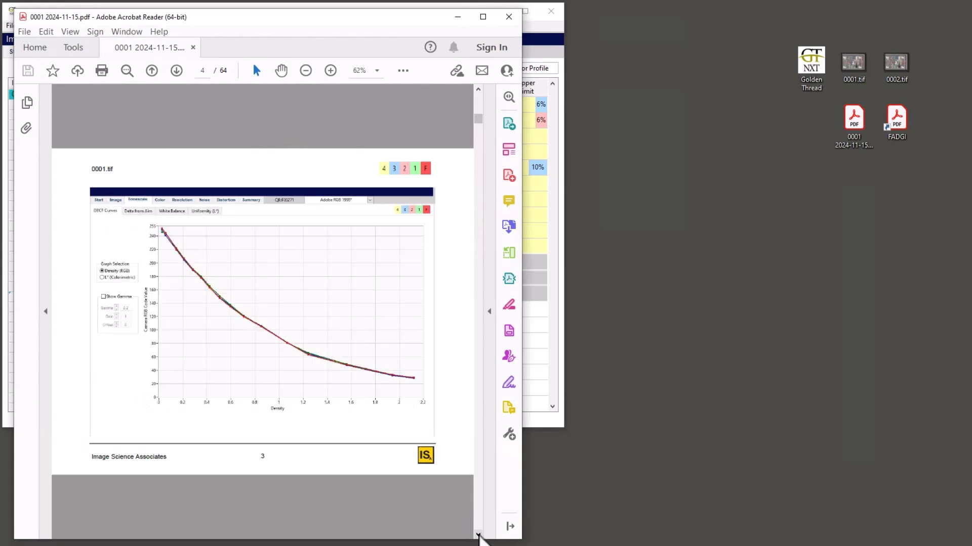
pyautogui.click(478, 535)
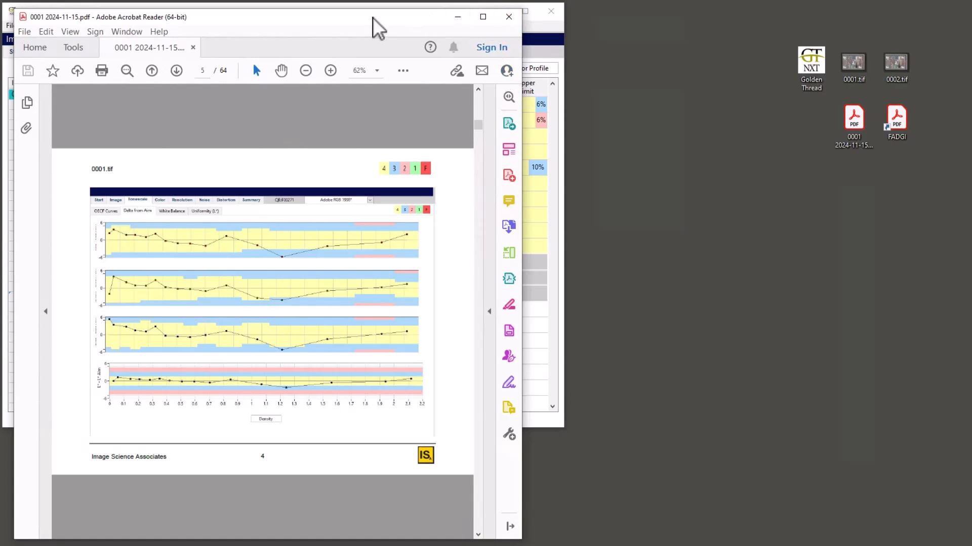
pyautogui.moveTo(360, 20); pyautogui.dragTo(360, 20)
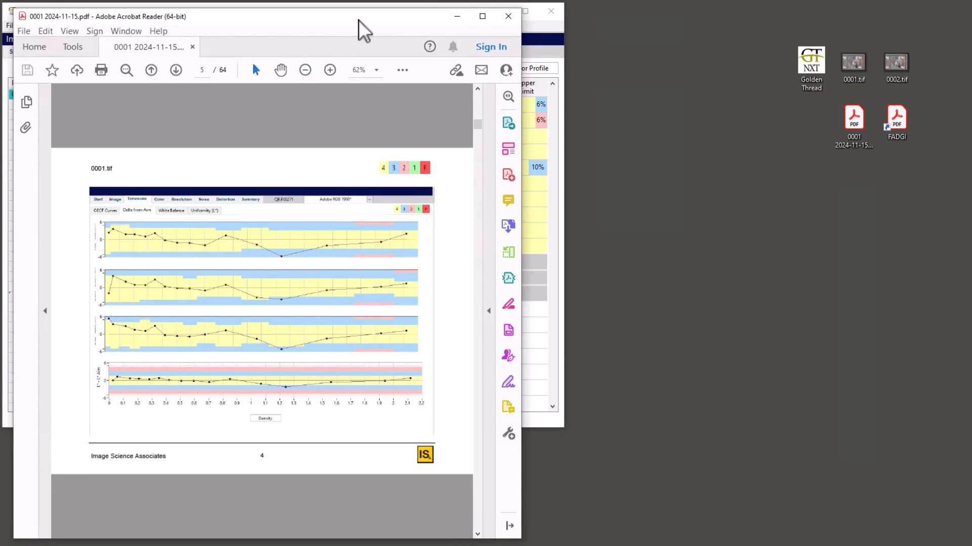
pyautogui.click(508, 19)
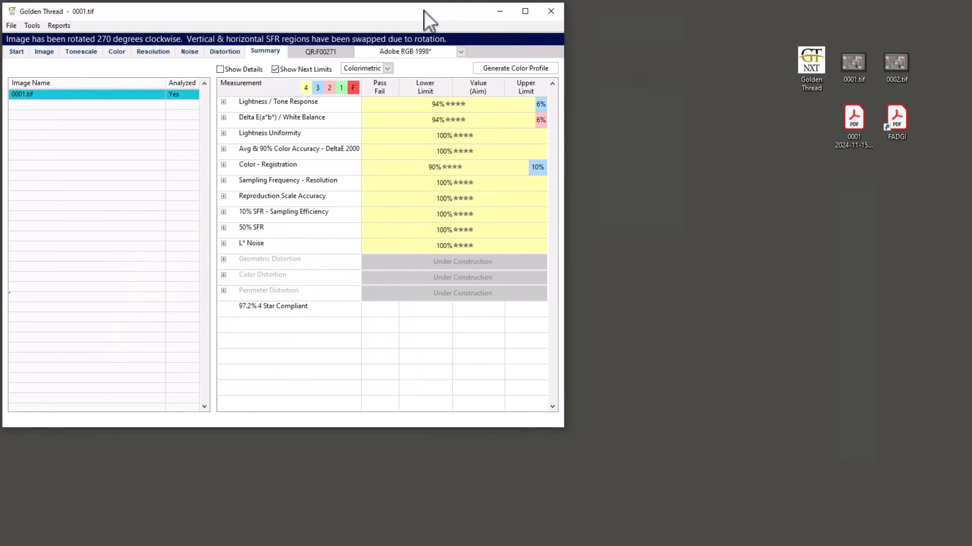
# Quit Golden Thread, switch back to Scantheus, and widen its window to nearly the full screen width.
pyautogui.click(551, 11)
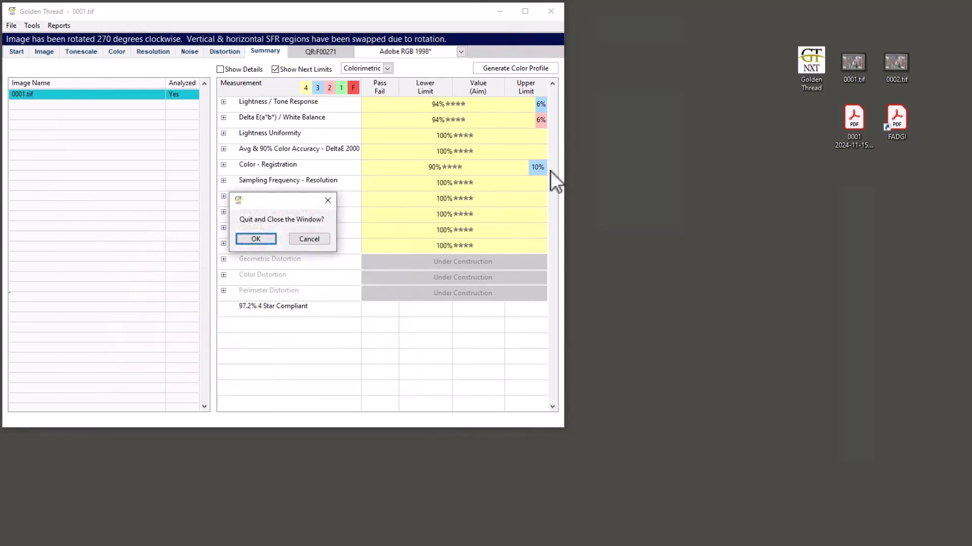
pyautogui.click(257, 239)
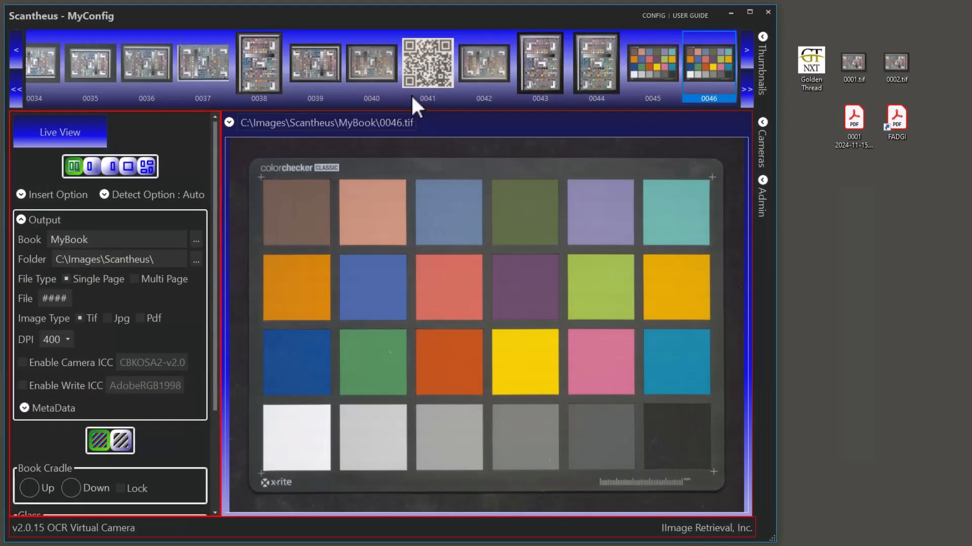
pyautogui.moveTo(414, 14); pyautogui.dragTo(415, 11)
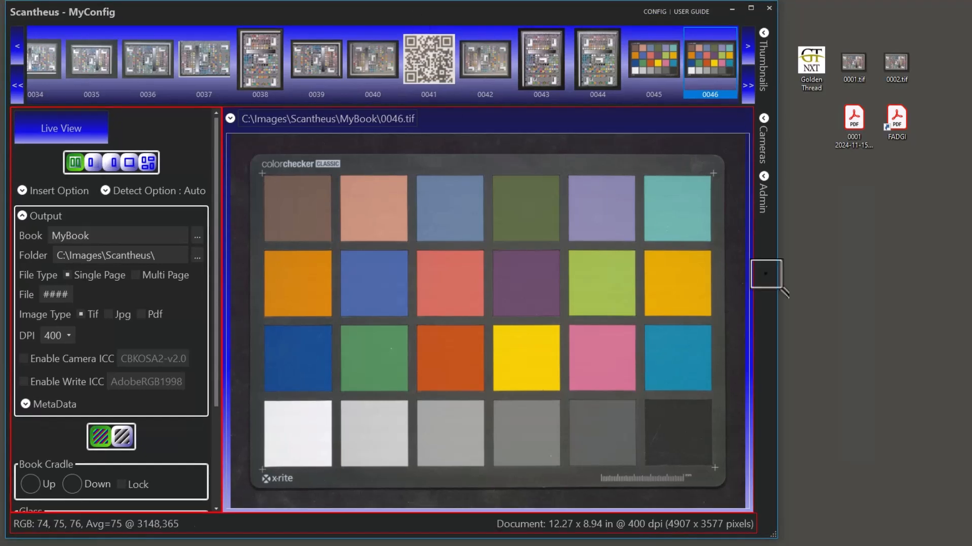
pyautogui.moveTo(776, 273); pyautogui.dragTo(811, 276)
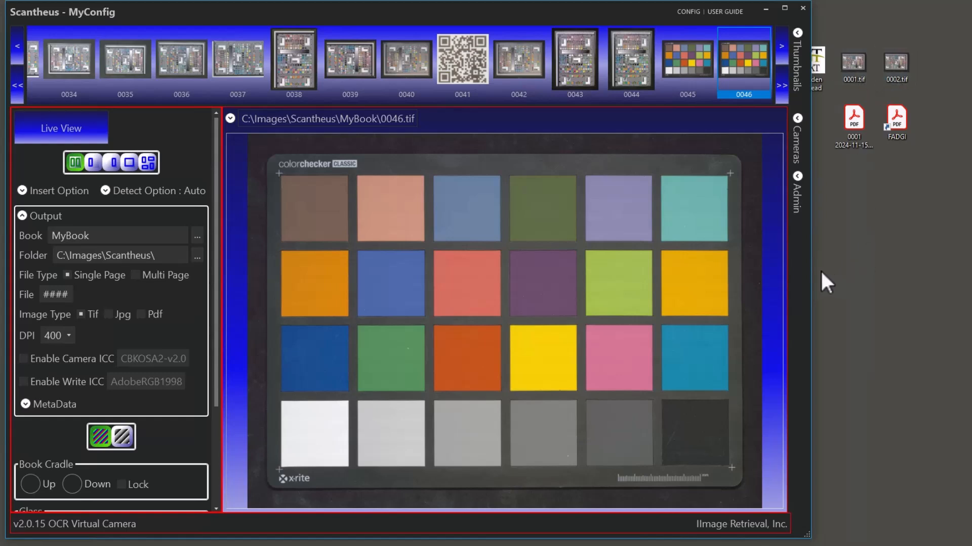
pyautogui.moveTo(810, 271); pyautogui.dragTo(961, 285)
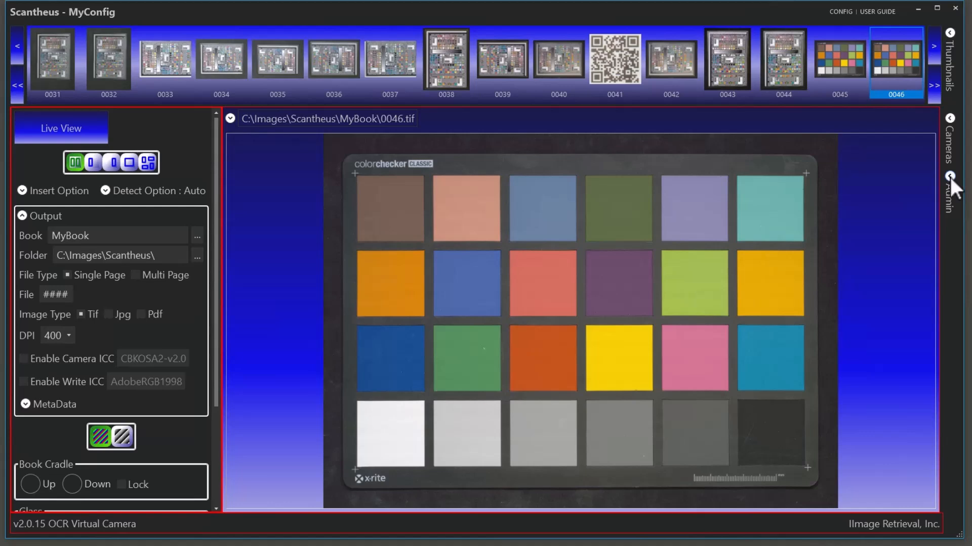
# Examine the ICC Profiling setting and its description in the administrative Output Options, and collapse that section.
pyautogui.click(949, 177)
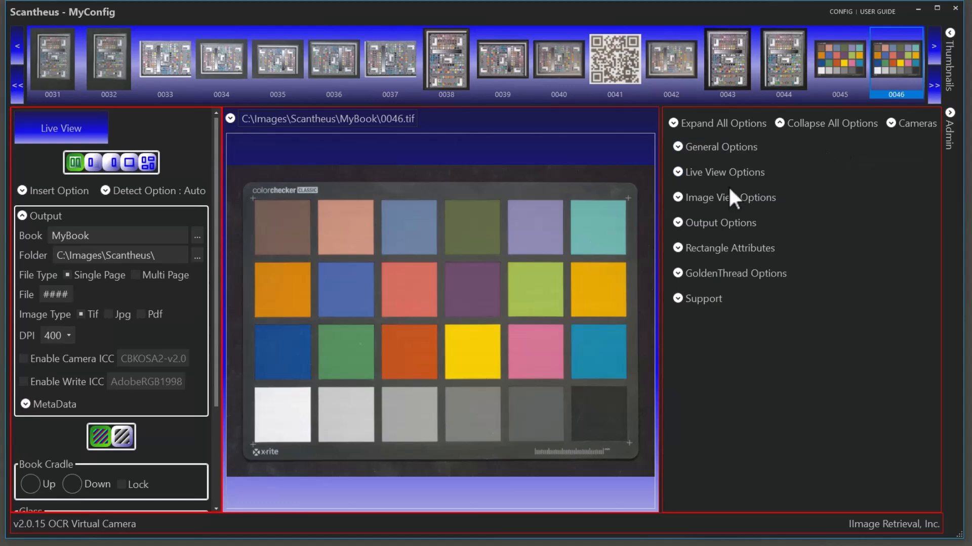
pyautogui.click(677, 223)
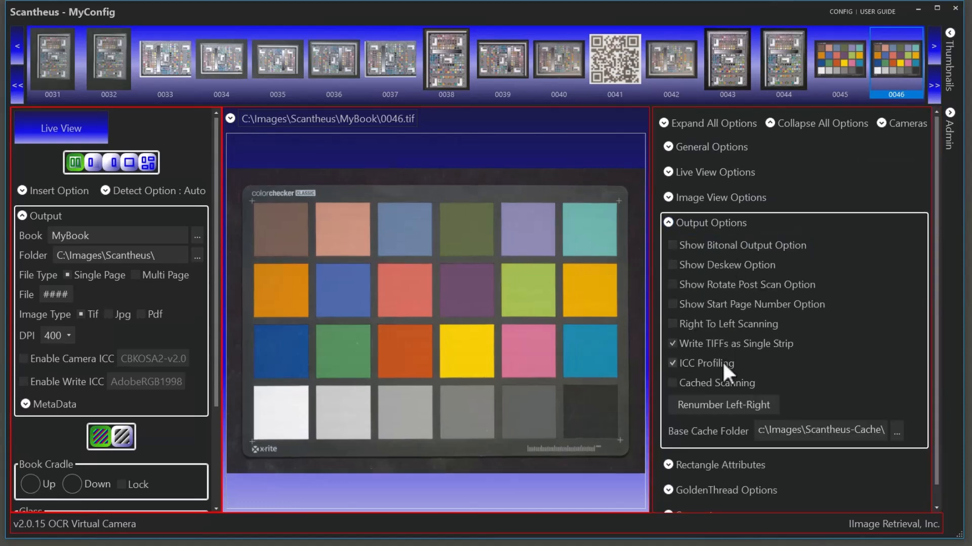
pyautogui.moveTo(723, 368)
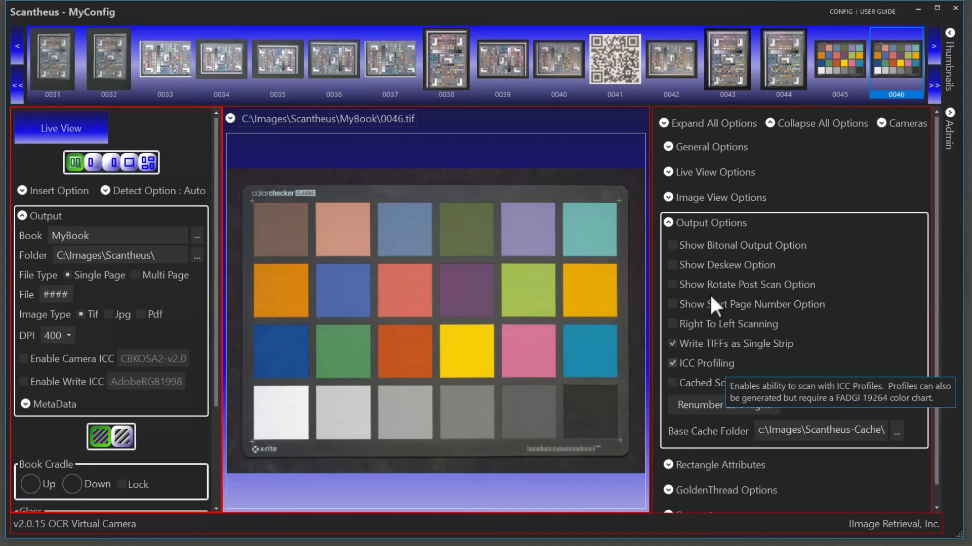
pyautogui.click(669, 223)
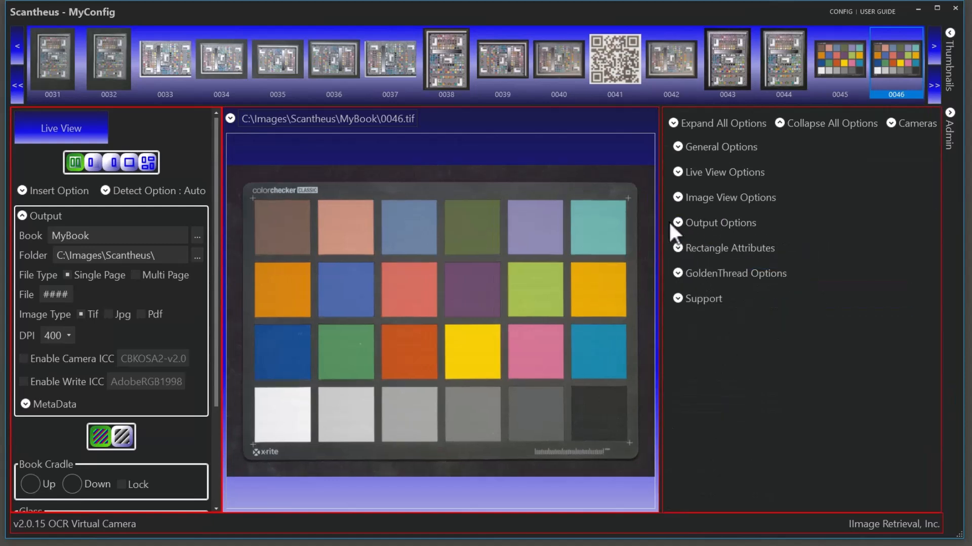
# Examine the GoldenThread Options, including the results folder and GTNet settings, and close the administrative options.
pyautogui.click(677, 274)
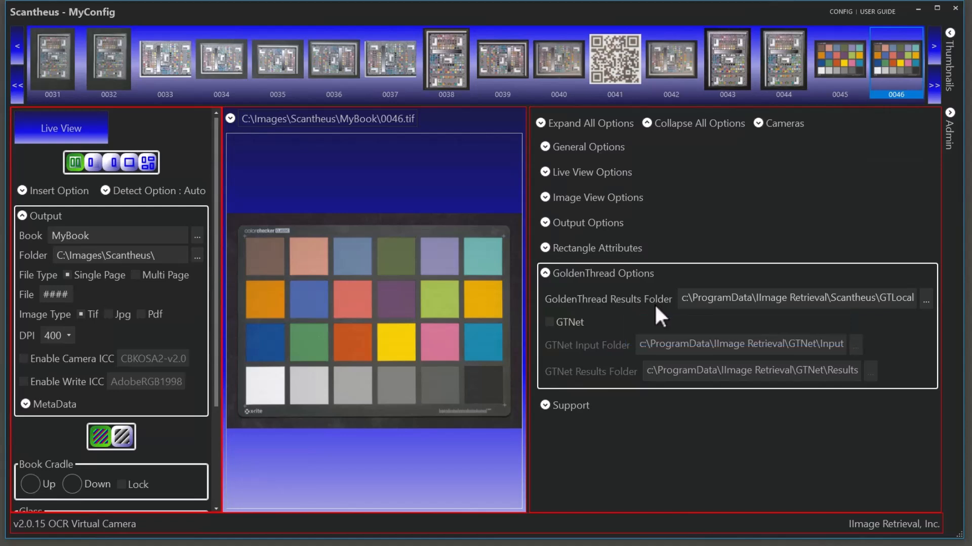
pyautogui.moveTo(653, 302)
pyautogui.click(949, 111)
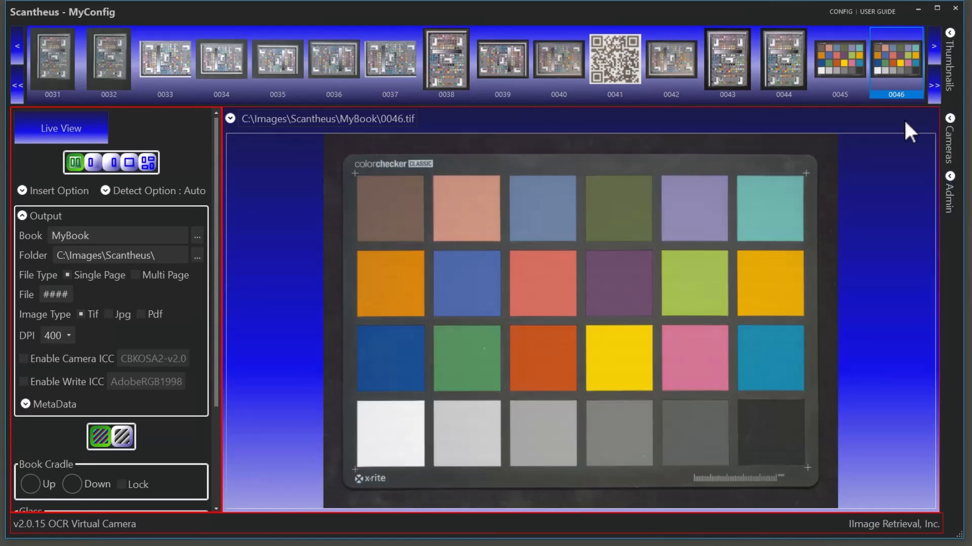
# Open the camera's calibration settings, select calibration scan 0002, and detect its FADGI chart.
pyautogui.click(950, 118)
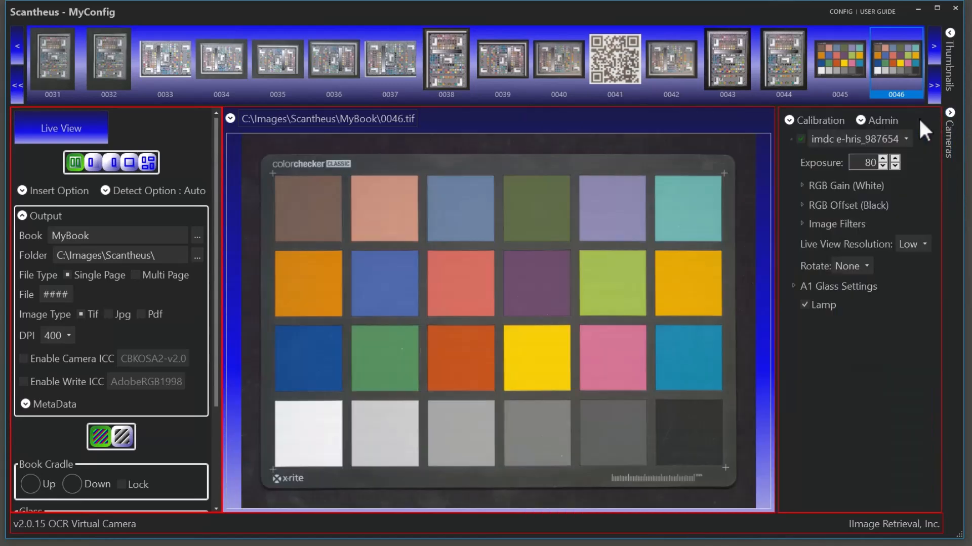
pyautogui.click(860, 121)
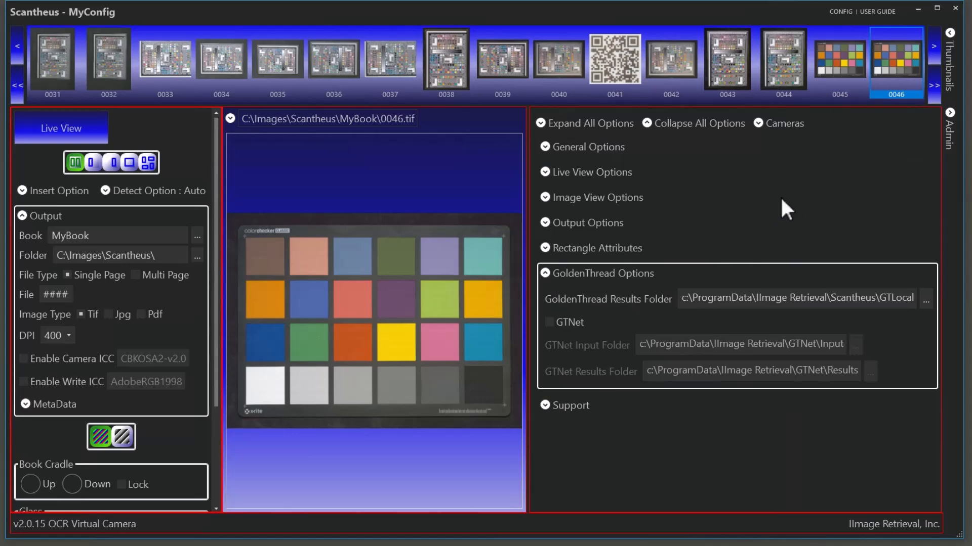
pyautogui.click(758, 123)
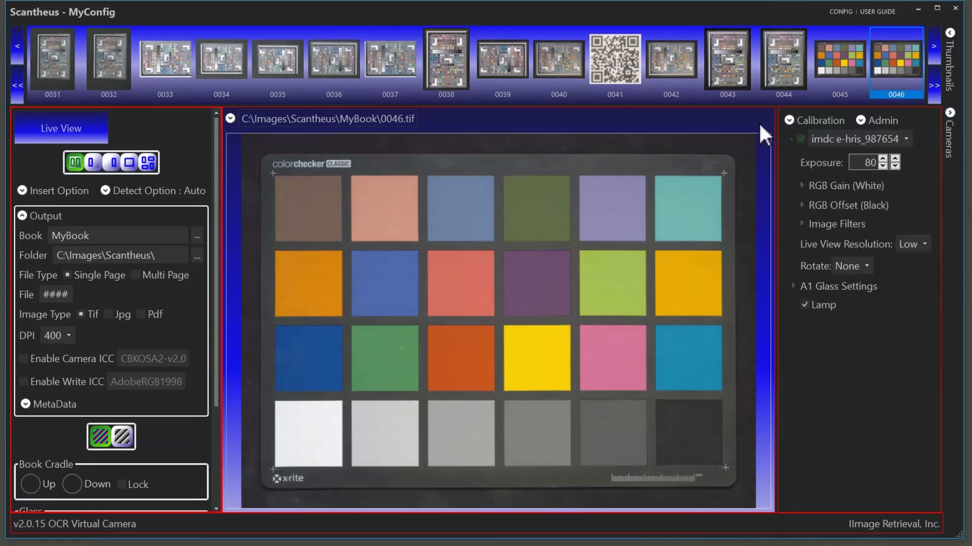
pyautogui.click(790, 120)
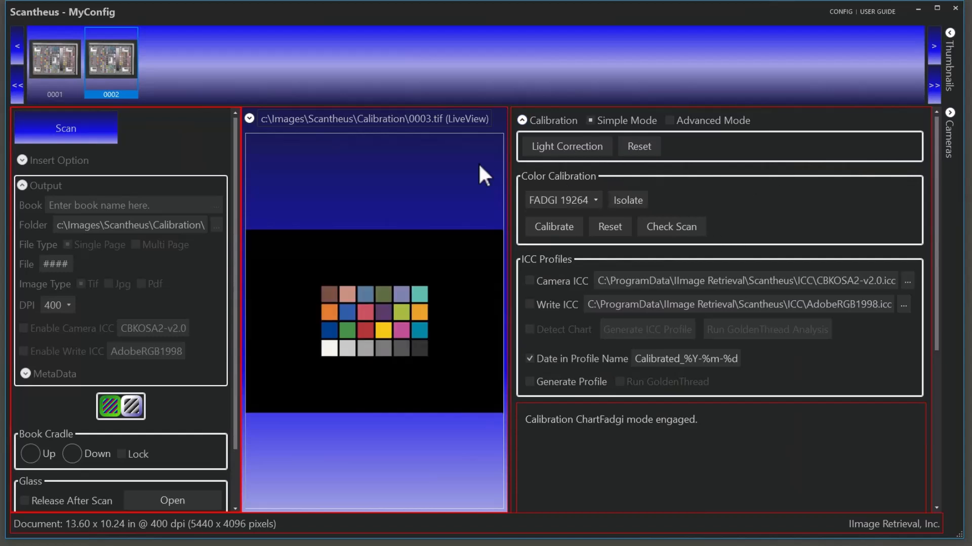
pyautogui.click(110, 60)
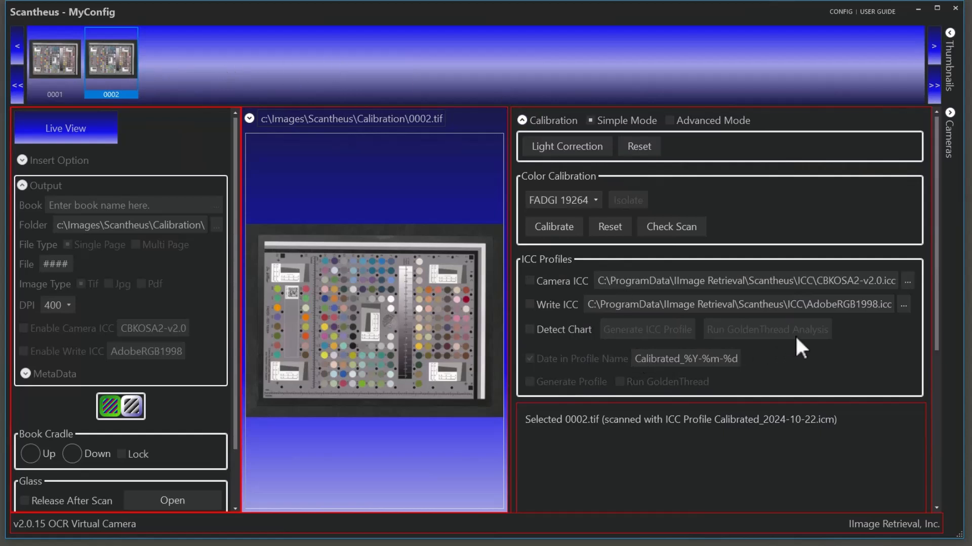
pyautogui.click(530, 329)
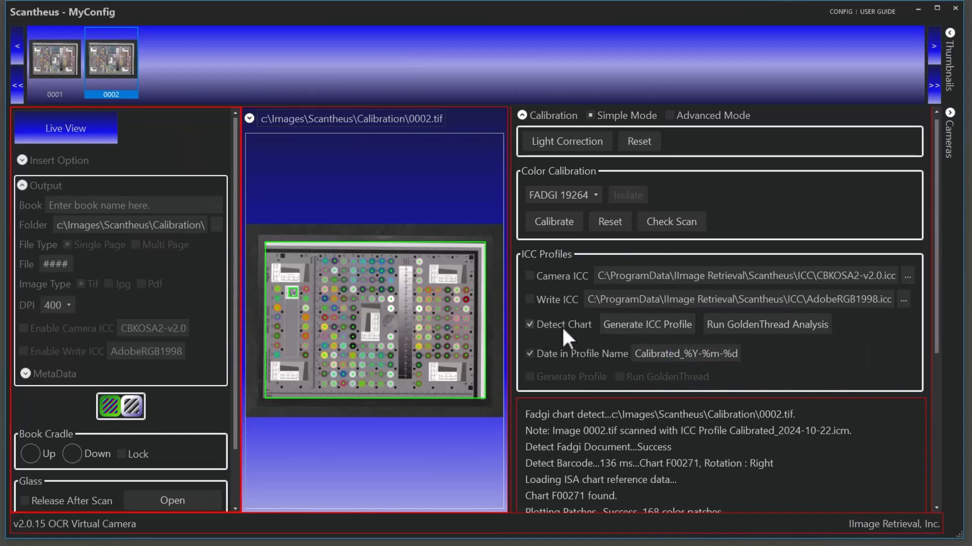
# Look over the Advanced Mode calibration options, return to Simple Mode, and run the GoldenThread analysis on 0002.tif.
pyautogui.click(670, 114)
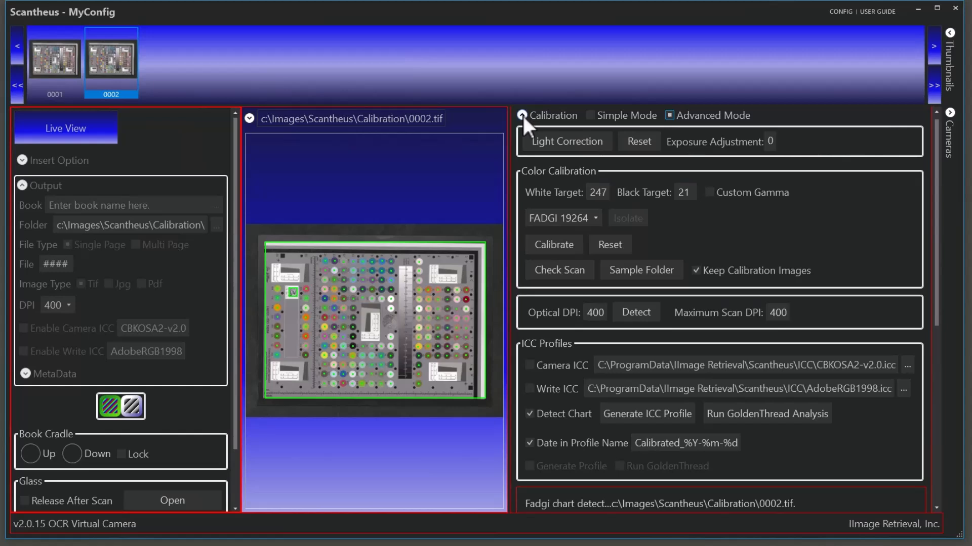
pyautogui.click(590, 115)
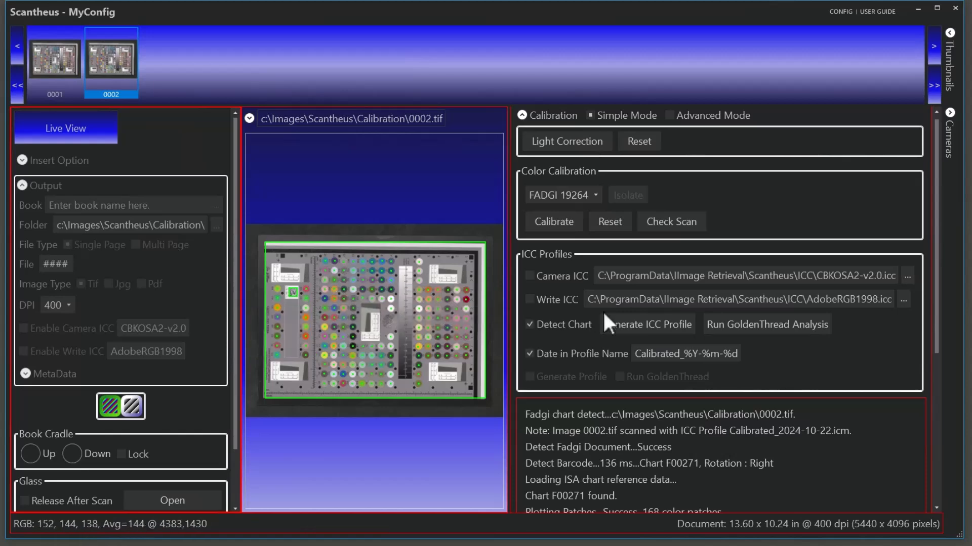
pyautogui.click(743, 324)
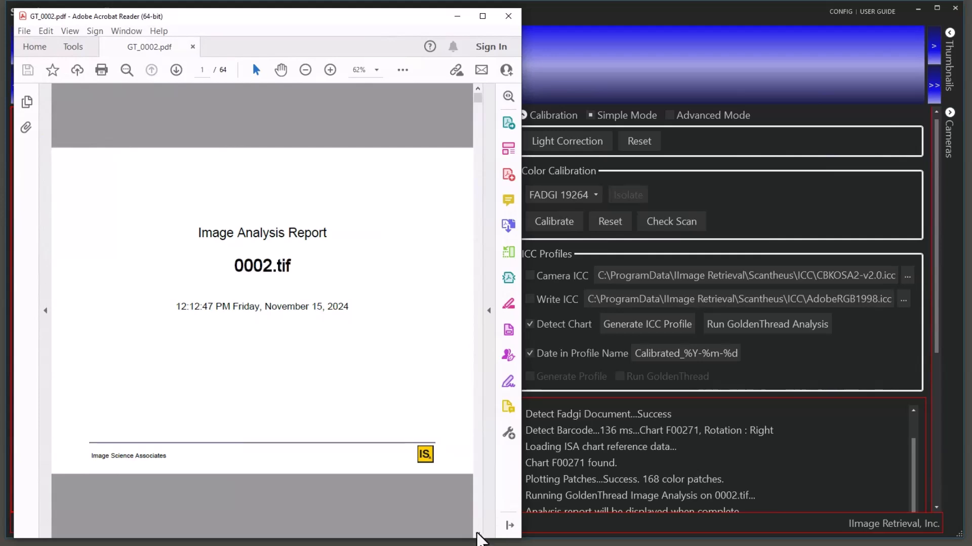
# Page through the GT_0002.pdf analysis report as far as the white balance charts.
pyautogui.click(477, 534)
pyautogui.click(477, 533)
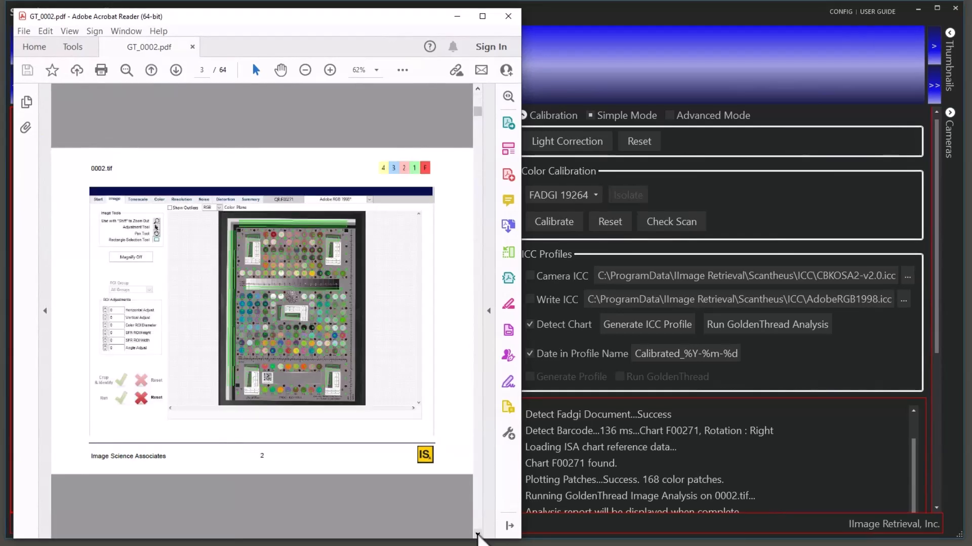
pyautogui.click(477, 534)
pyautogui.click(477, 534)
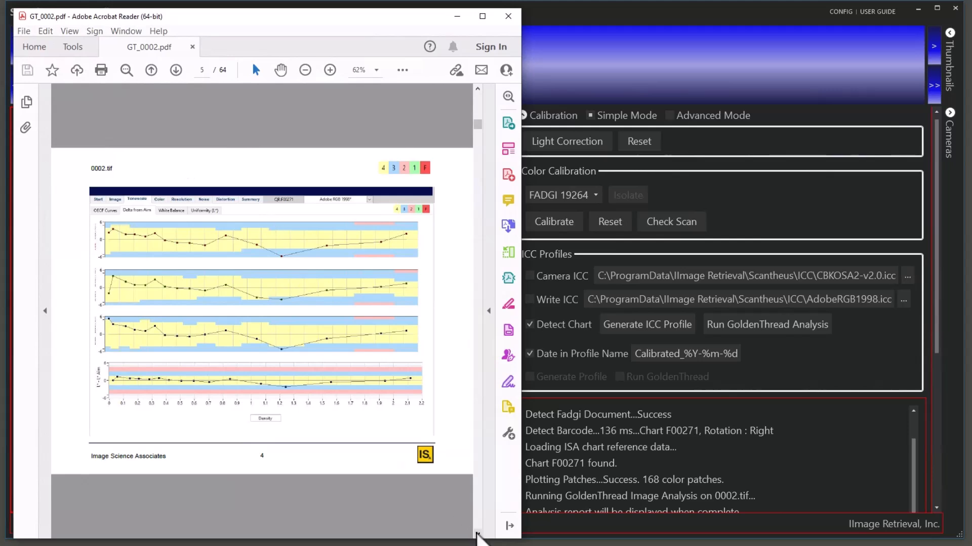
pyautogui.click(477, 534)
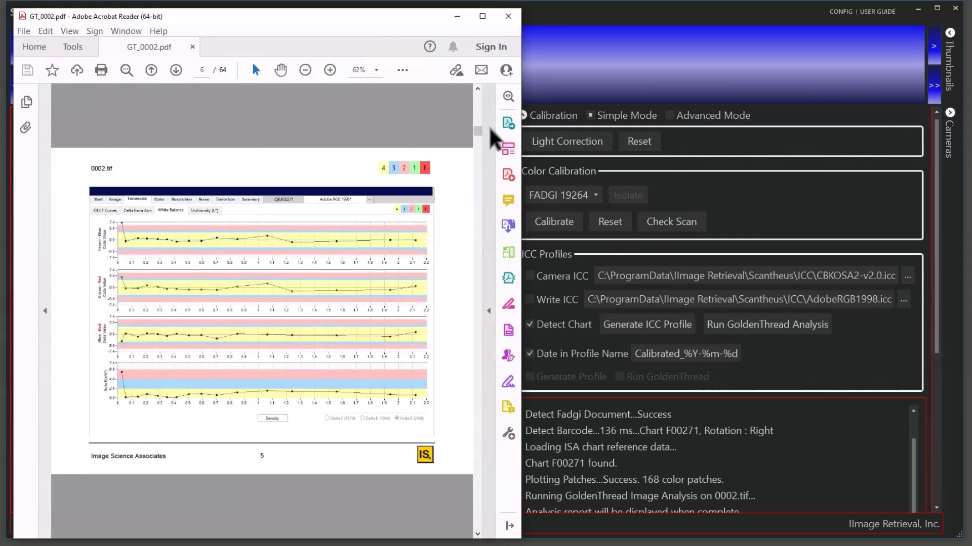
# Go back to the report's summary page, widen the window to examine the star ratings, and close the report.
pyautogui.click(477, 89)
pyautogui.click(477, 89)
pyautogui.click(477, 89)
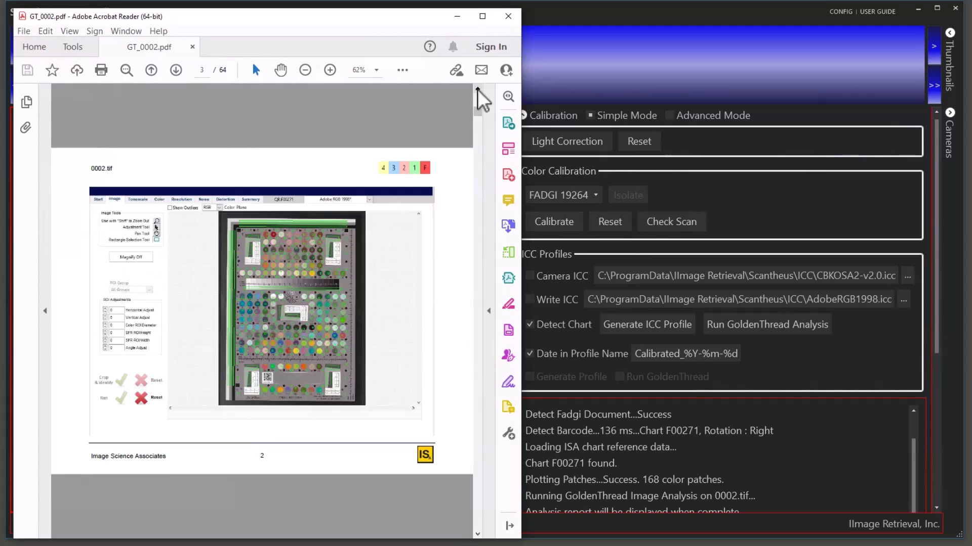
pyautogui.click(477, 88)
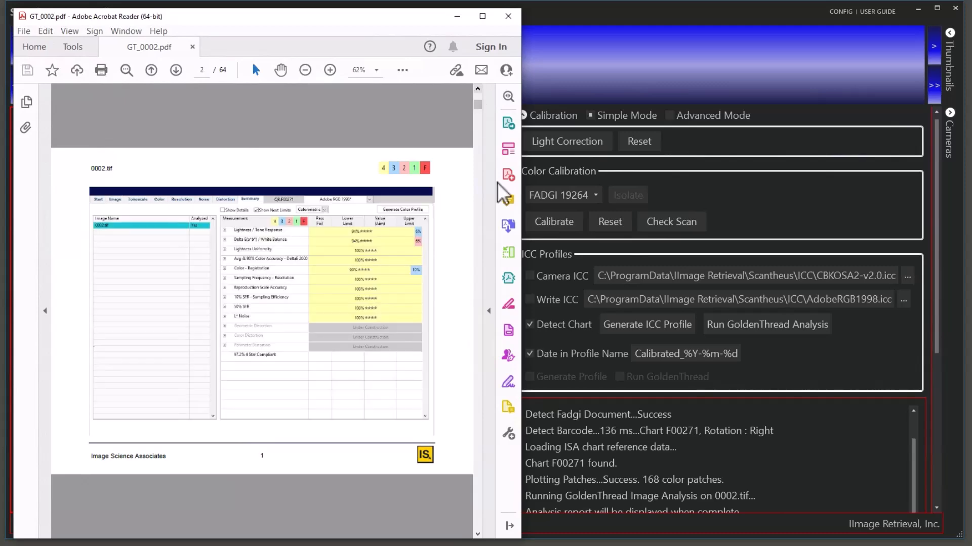
pyautogui.moveTo(522, 203); pyautogui.dragTo(829, 228)
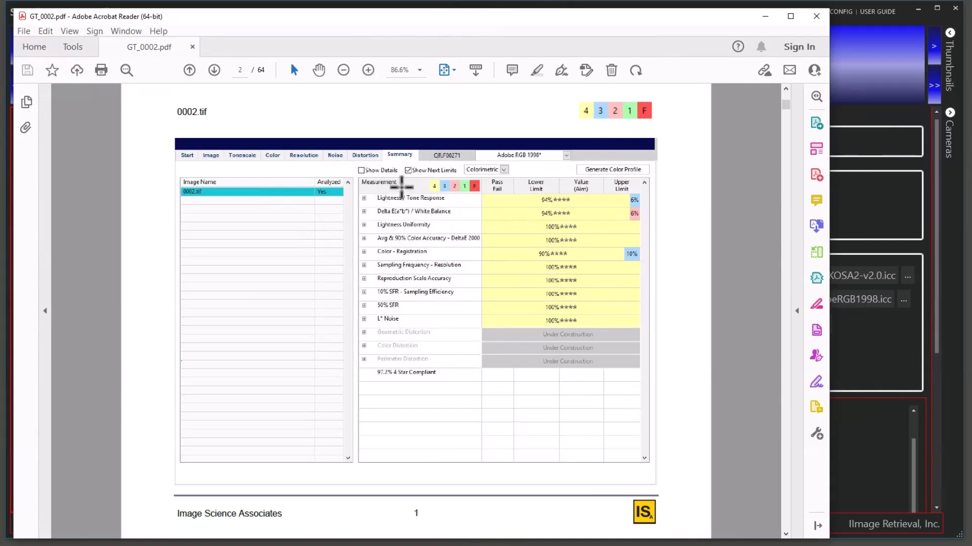
pyautogui.click(816, 16)
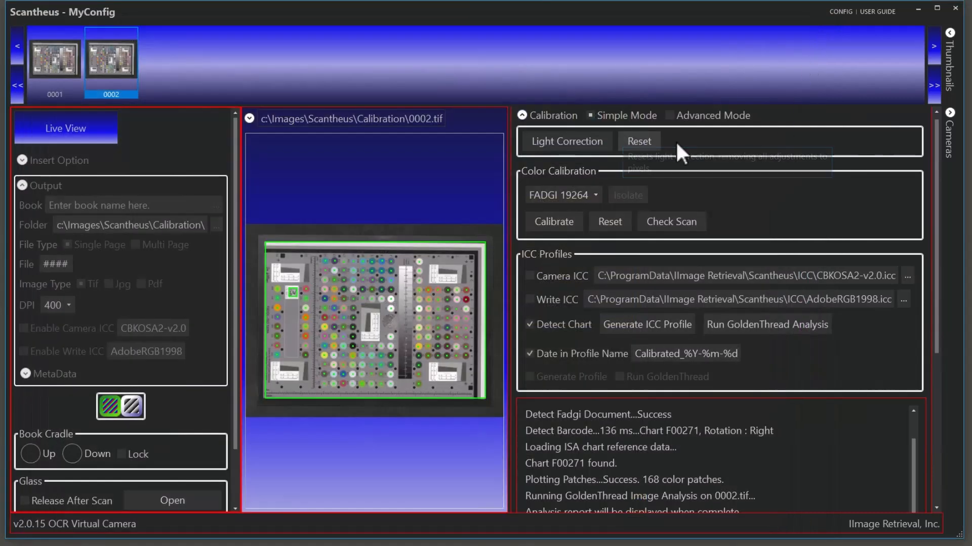
# Leave calibration and enable GTNet in the administrative GoldenThread Options.
pyautogui.click(522, 115)
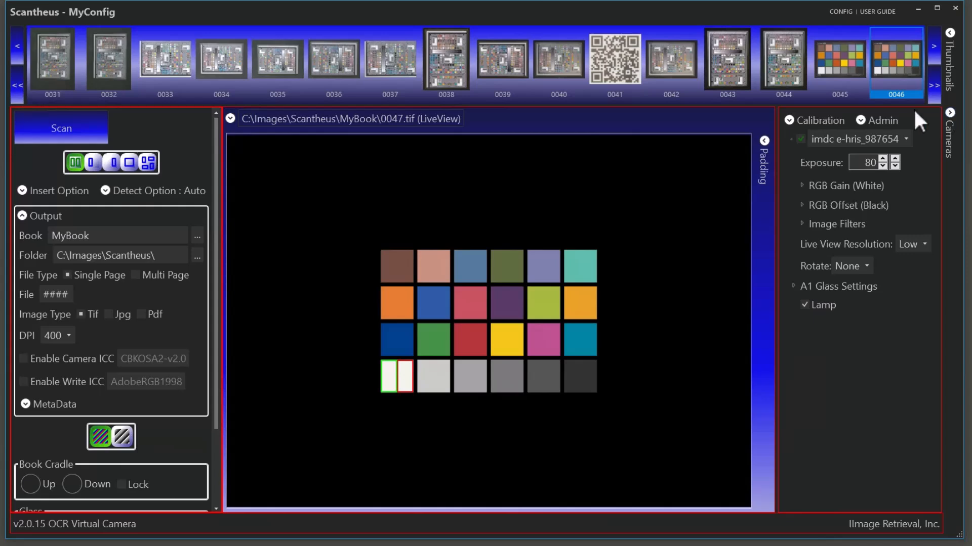
pyautogui.click(859, 120)
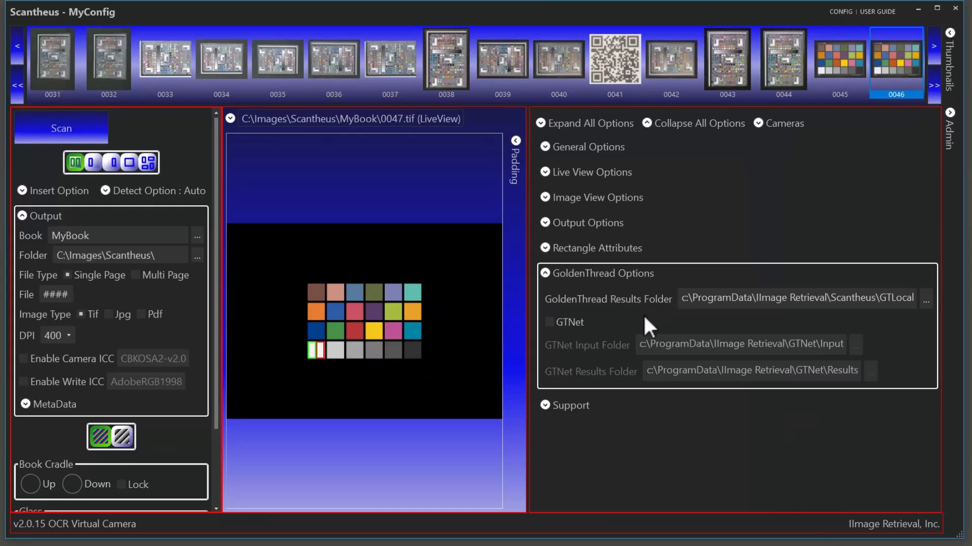
pyautogui.click(549, 321)
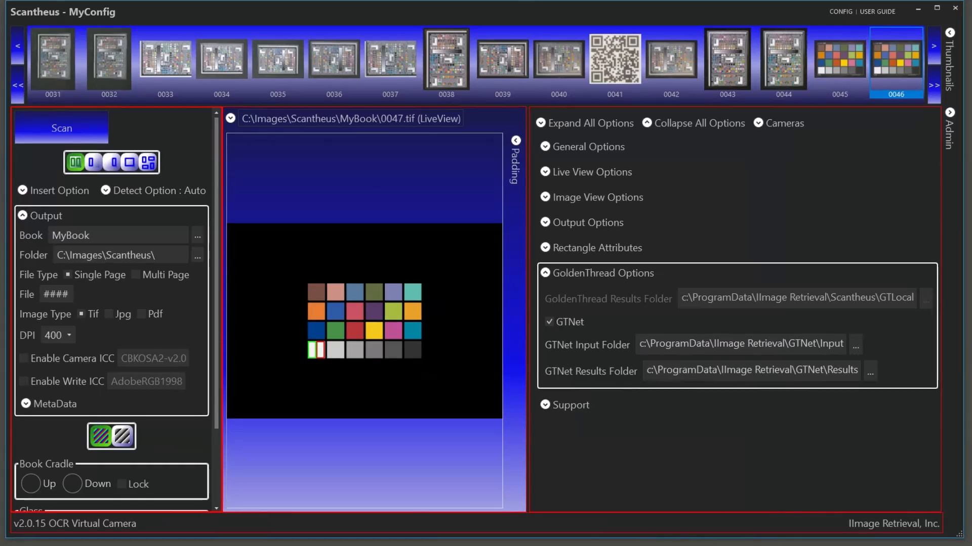
# Copy the Input Hot Folder path \\RAID\raid_d\GTNet\Input from Golden Thread NET into the GTNet Input Folder in Scantheus.
pyautogui.moveTo(971, 53); pyautogui.dragTo(309, 40)
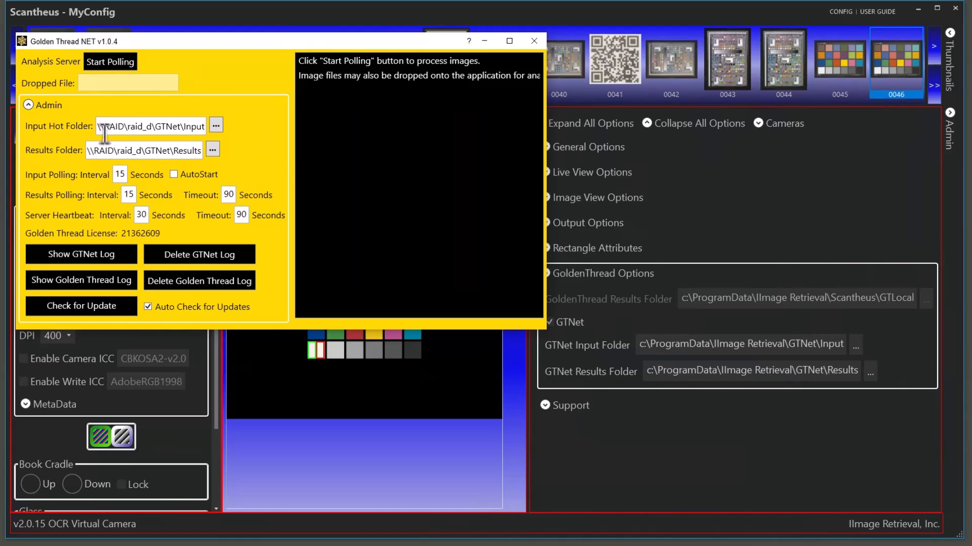
pyautogui.moveTo(72, 128)
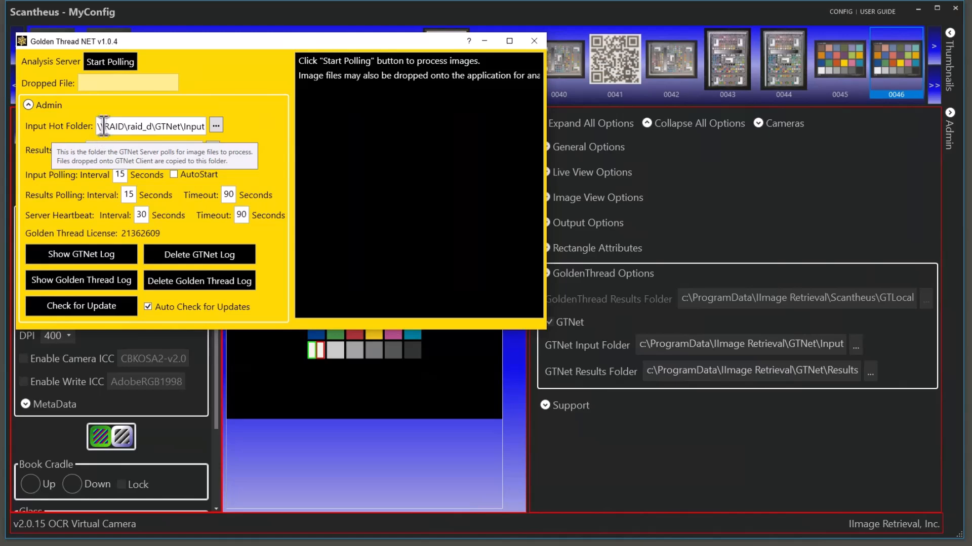
pyautogui.moveTo(104, 126); pyautogui.dragTo(210, 126)
pyautogui.hotkey('ctrl', 'c')
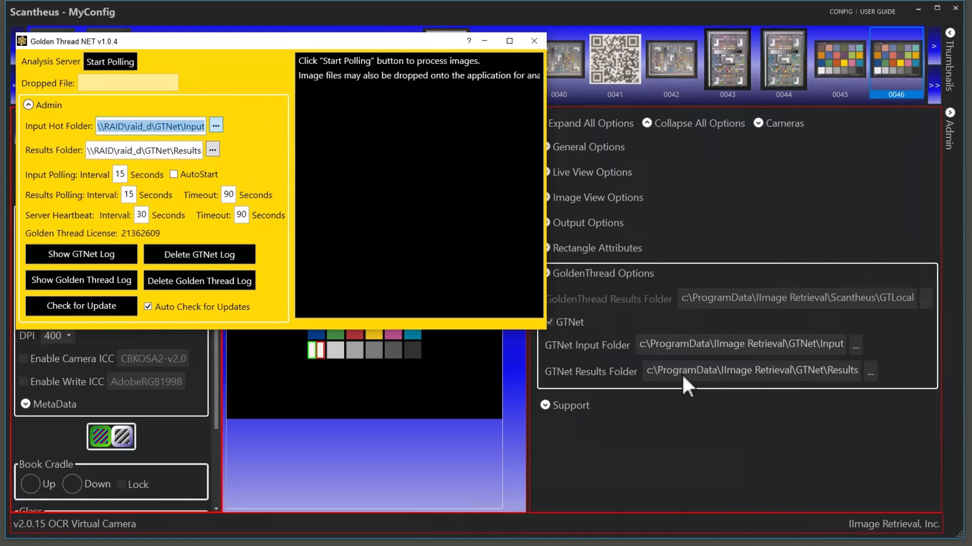
pyautogui.moveTo(649, 345)
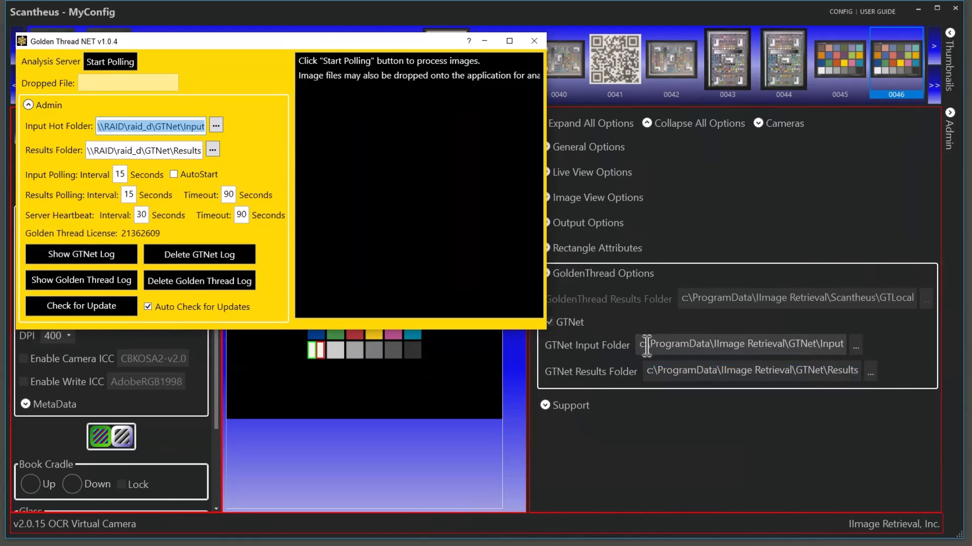
pyautogui.moveTo(641, 345); pyautogui.dragTo(856, 354)
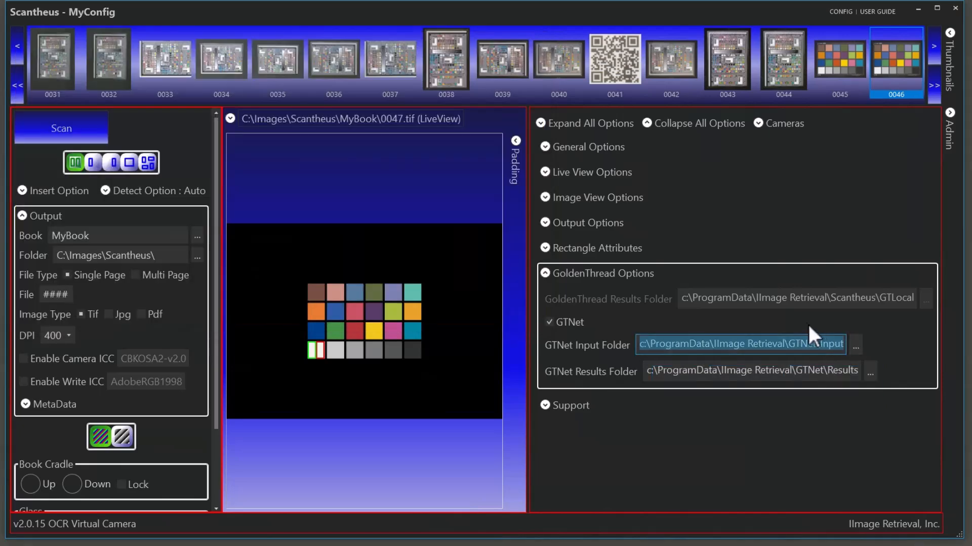
pyautogui.hotkey('ctrl', 'v')
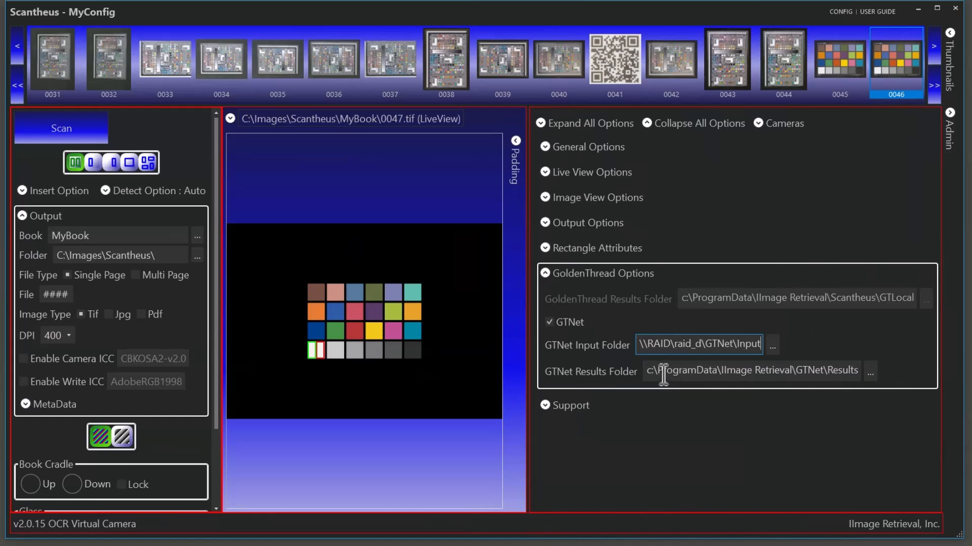
# Set the GTNet Results Folder to \\RAID\raid_d\GTNet\Results.
pyautogui.moveTo(653, 372); pyautogui.dragTo(874, 369)
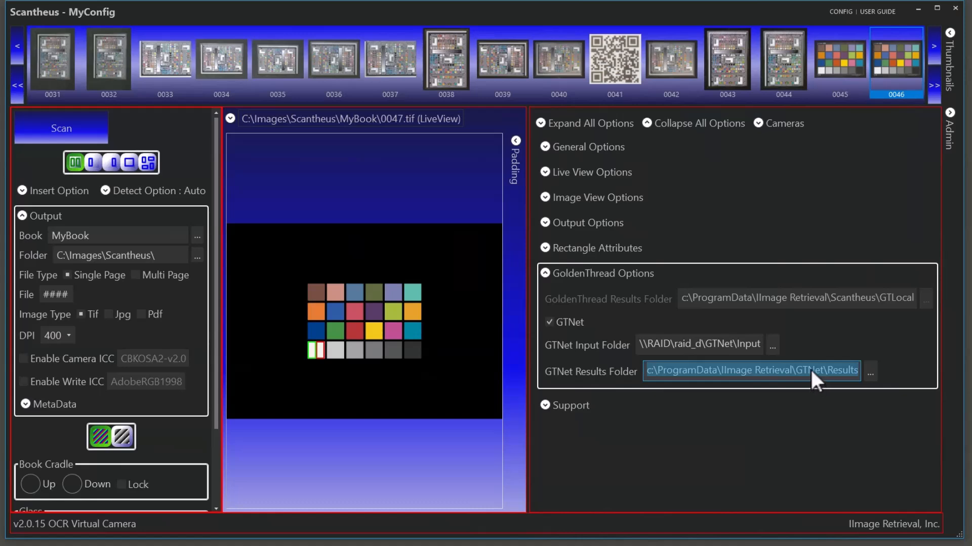
pyautogui.hotkey('ctrl', 'v')
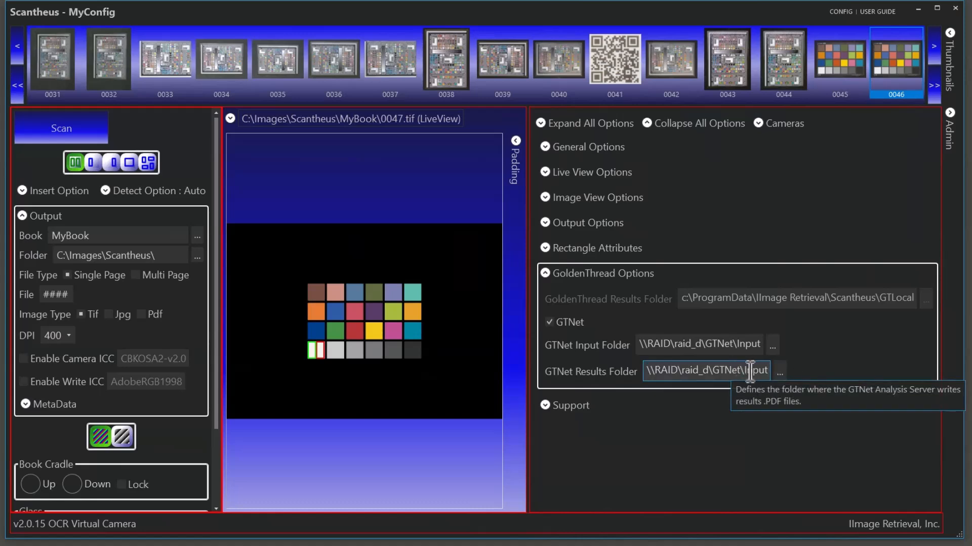
pyautogui.hotkey('ctrl', 'shift', 'Left')
pyautogui.write('Results')
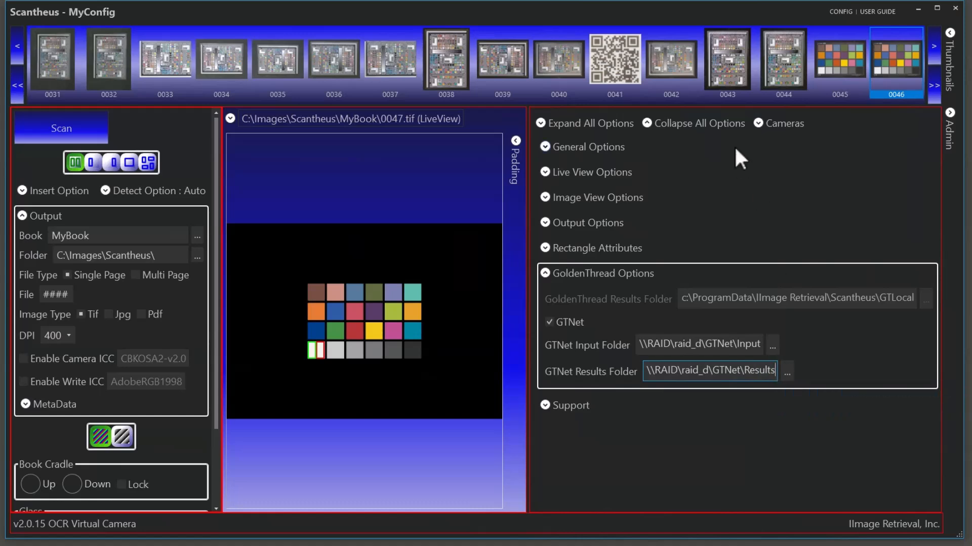
pyautogui.click(709, 344)
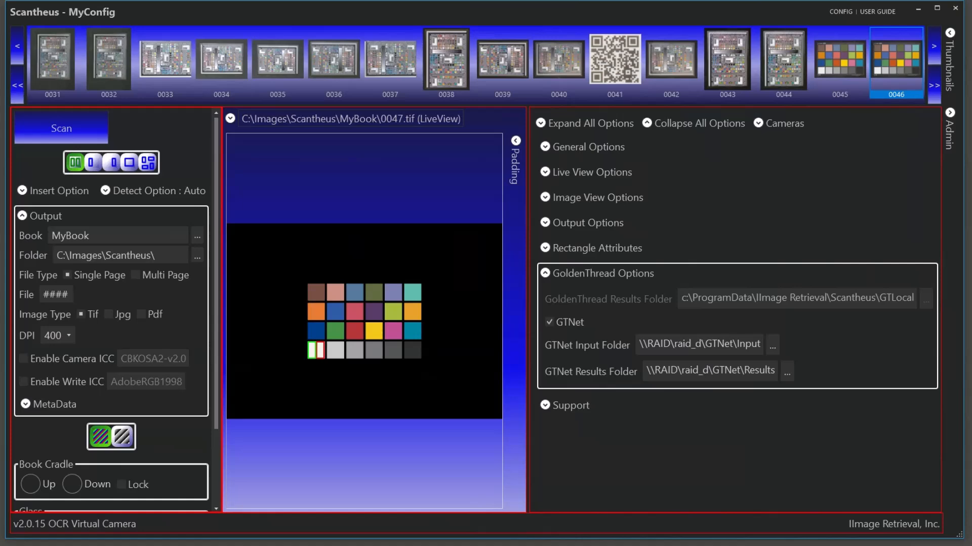
# Switch to Golden Thread NET, collapse its Admin section, and start the analysis server's polling.
pyautogui.hotkey('alt', 'Tab')
pyautogui.moveTo(399, 44); pyautogui.dragTo(420, 36)
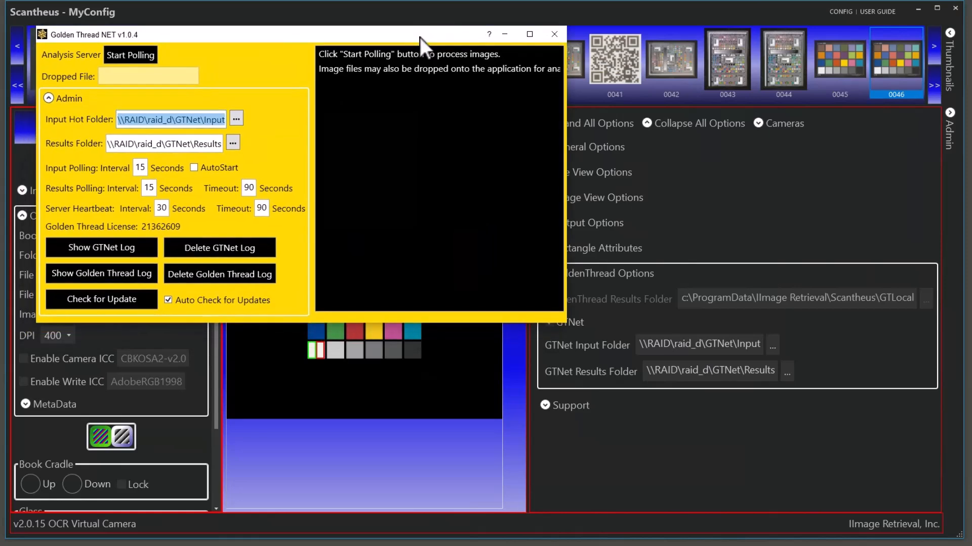
pyautogui.click(49, 99)
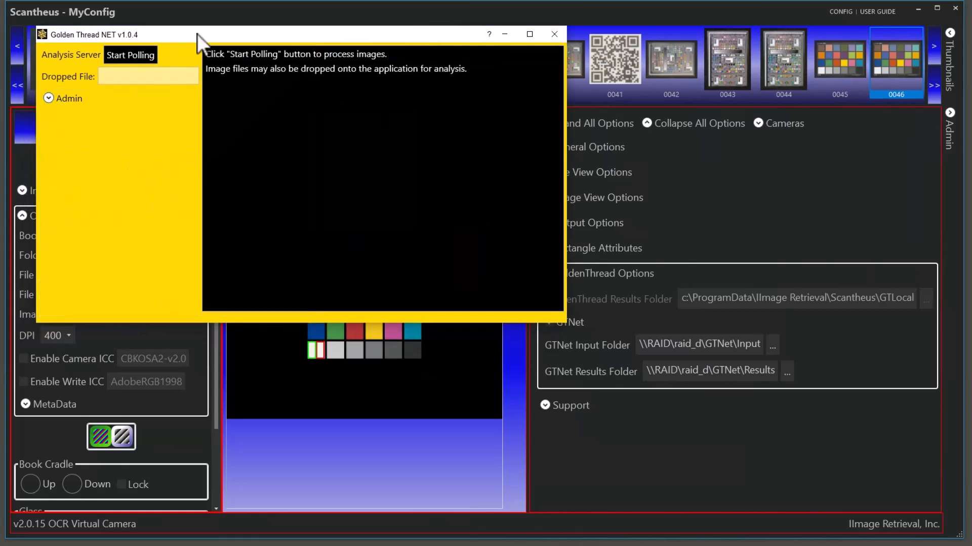
pyautogui.moveTo(196, 34); pyautogui.dragTo(196, 46)
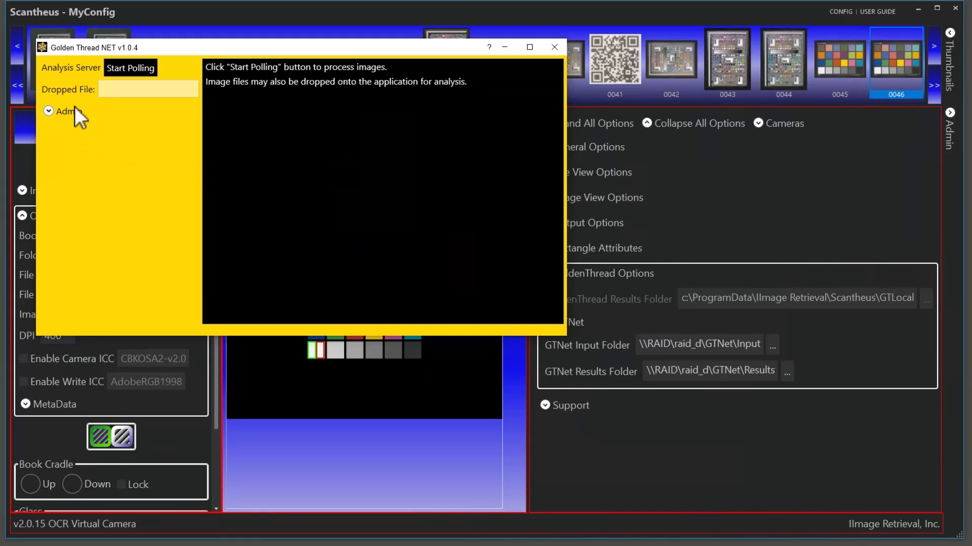
pyautogui.click(125, 68)
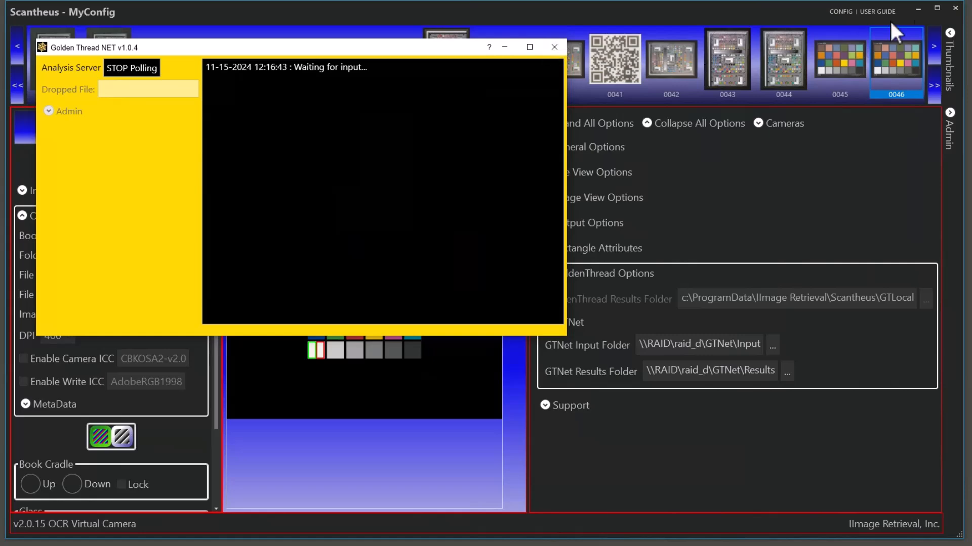
# Switch to Scantheus, narrow its window to sit beside Golden Thread NET, and return to the camera settings.
pyautogui.click(937, 8)
pyautogui.moveTo(866, 22); pyautogui.dragTo(569, 22)
pyautogui.moveTo(371, 14); pyautogui.dragTo(756, 15)
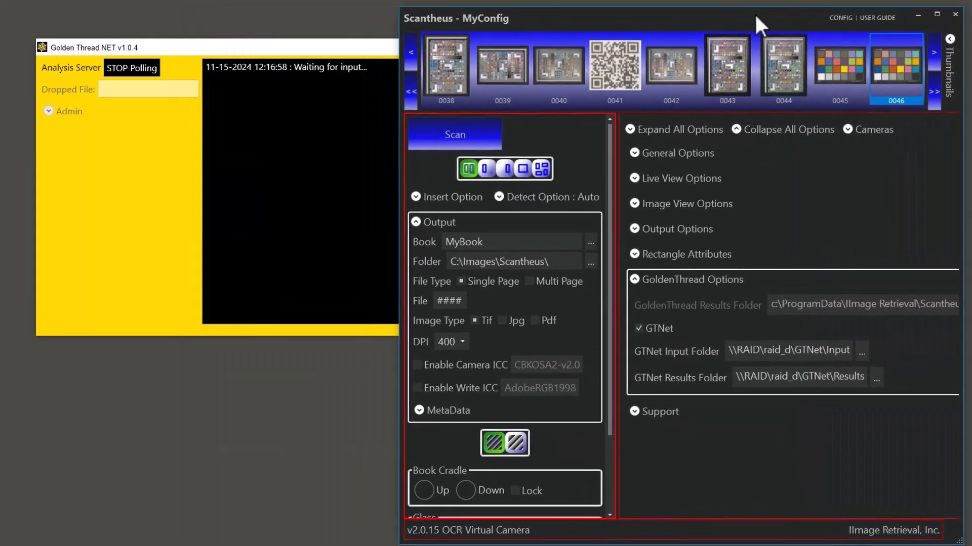
pyautogui.click(847, 129)
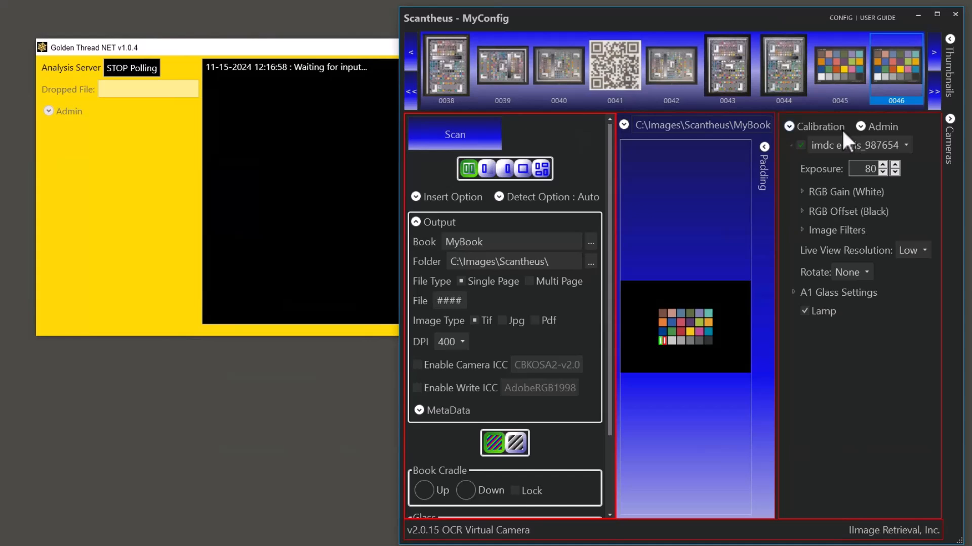
# Open calibration mode, select the scanned image 0002, and enable chart detection on it.
pyautogui.click(789, 126)
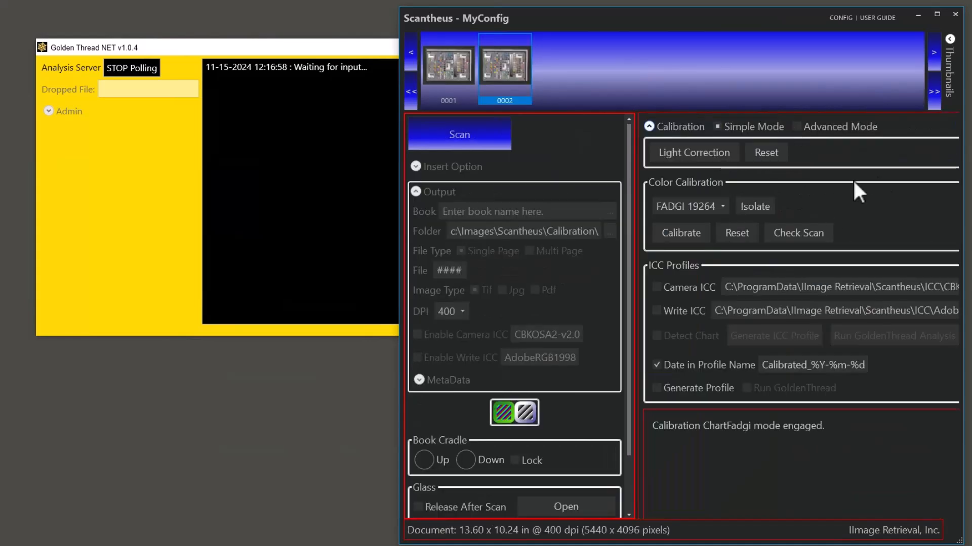
pyautogui.click(505, 69)
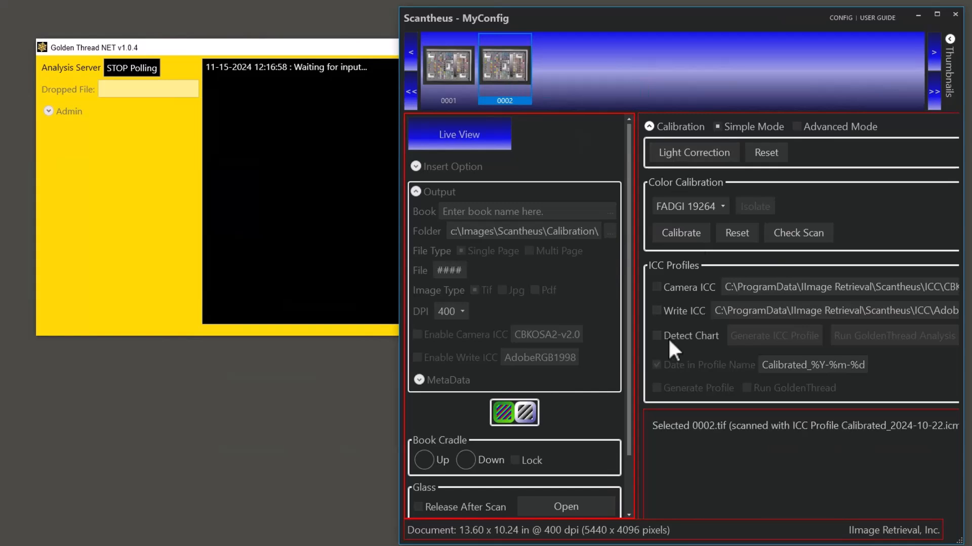
pyautogui.click(655, 332)
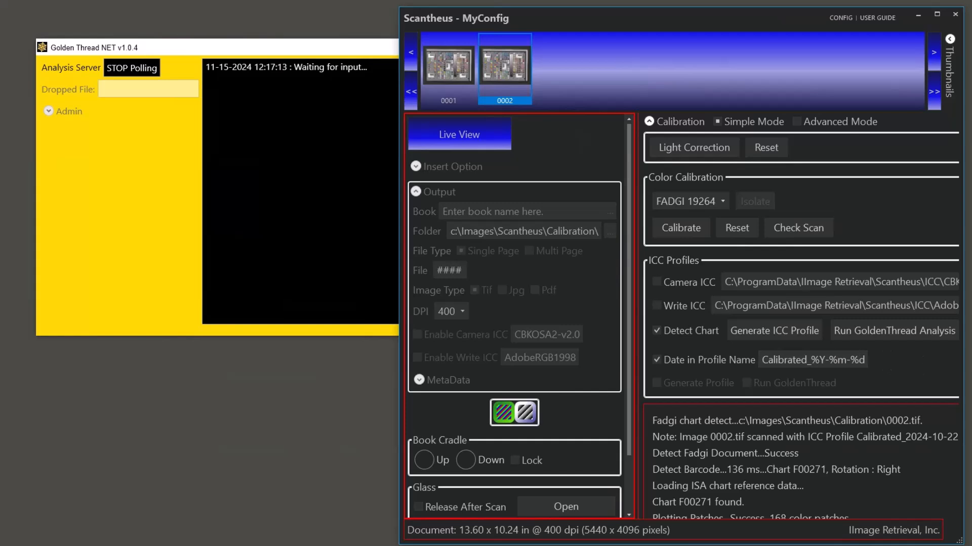
# Run GoldenThread analysis on image 0002 and bring the Golden Thread NET log fully into view over Scantheus.
pyautogui.moveTo(963, 360); pyautogui.dragTo(940, 346)
pyautogui.moveTo(666, 14); pyautogui.dragTo(650, 11)
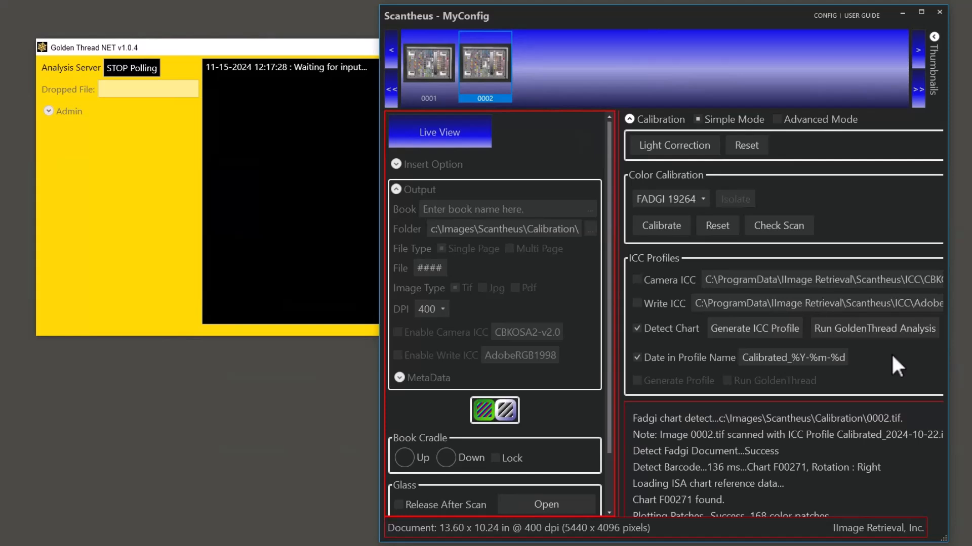
pyautogui.click(871, 326)
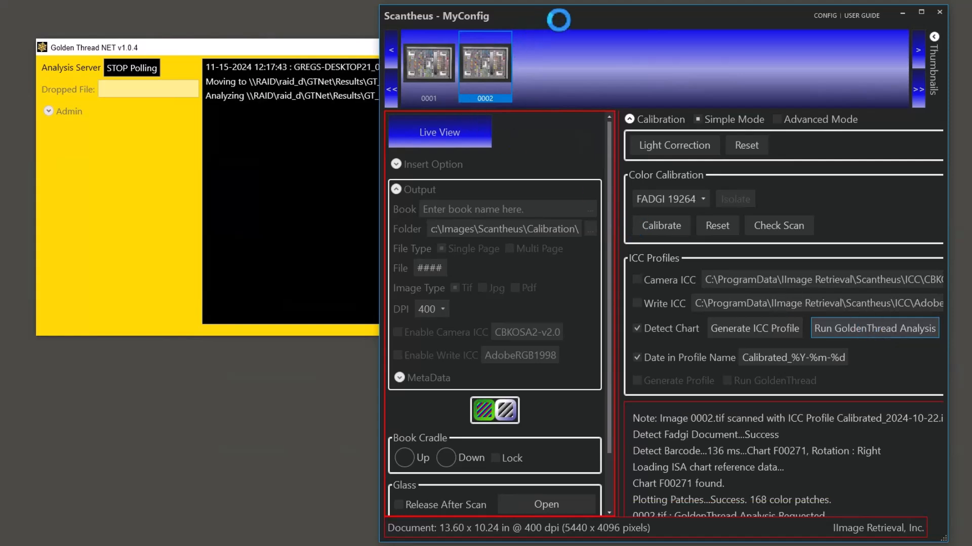
pyautogui.moveTo(307, 48); pyautogui.dragTo(297, 41)
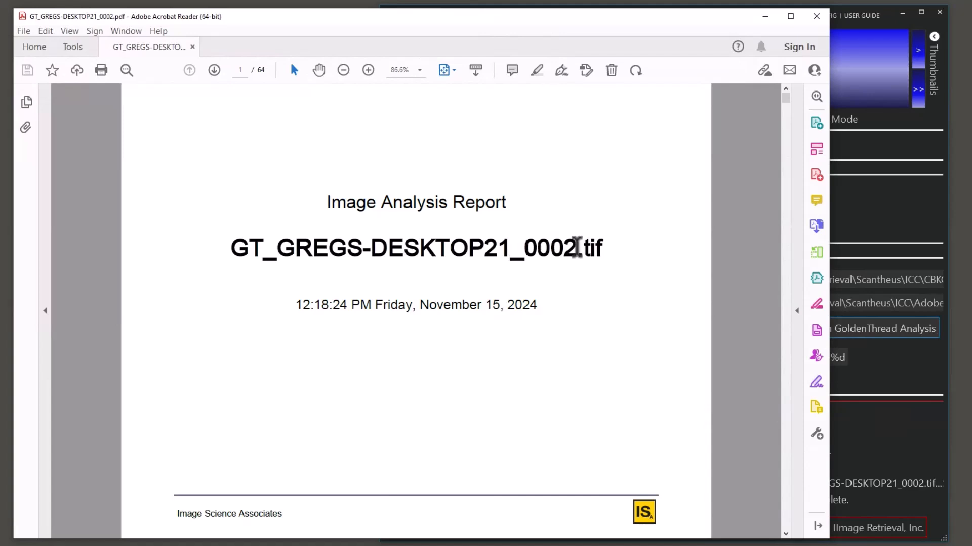
# View the summary page of the image analysis report, close the report, and minimize Golden Thread NET.
pyautogui.click(785, 534)
pyautogui.click(786, 534)
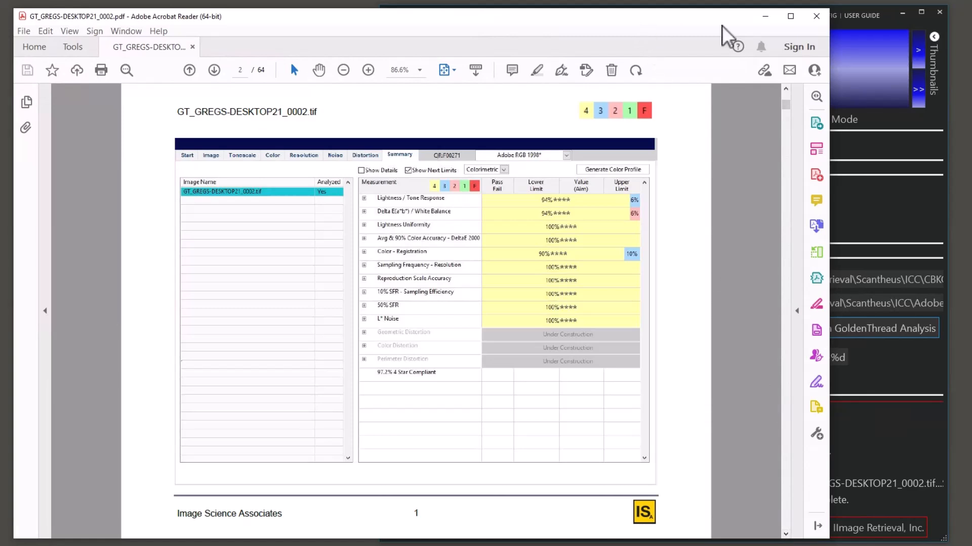
pyautogui.click(815, 15)
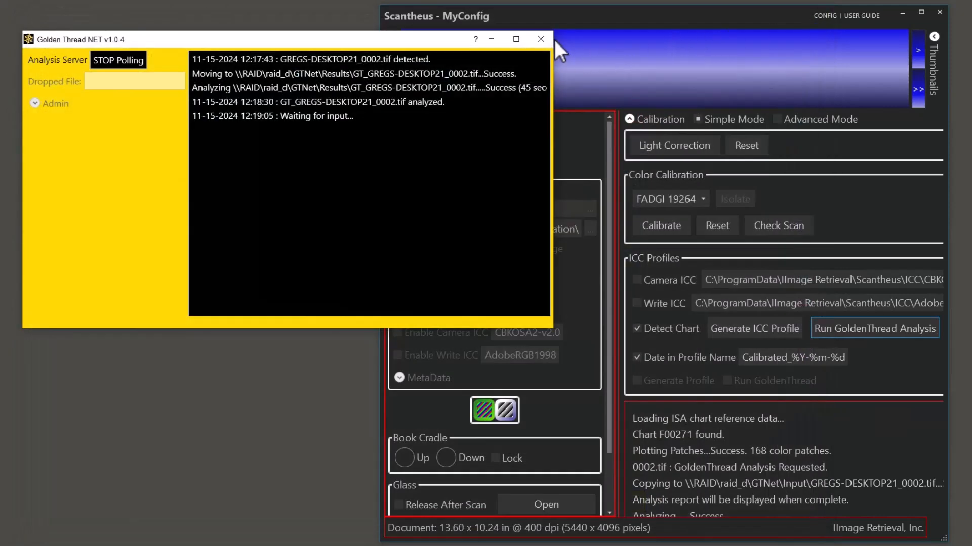
pyautogui.click(492, 39)
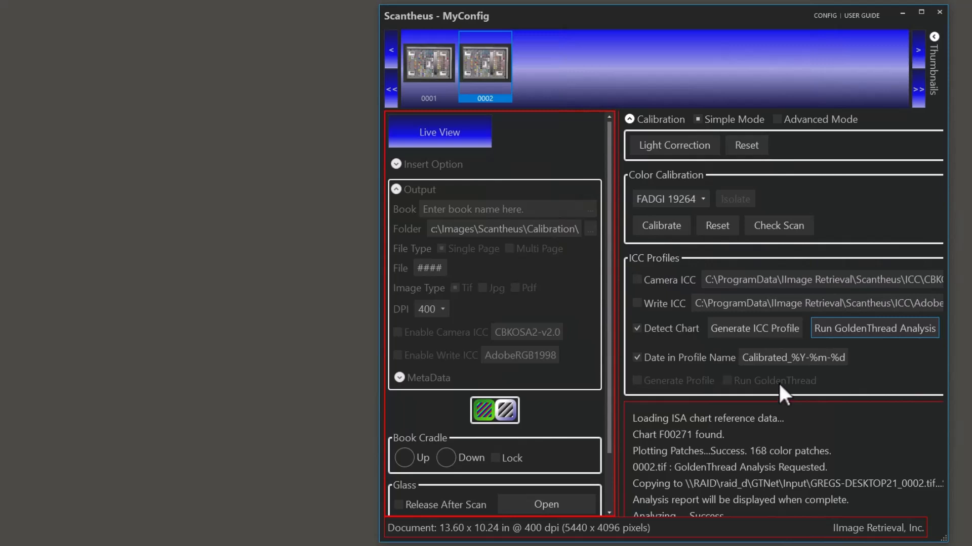
# Leave calibration mode and open the Admin options to review the description of the GTNet Input Folder.
pyautogui.click(630, 119)
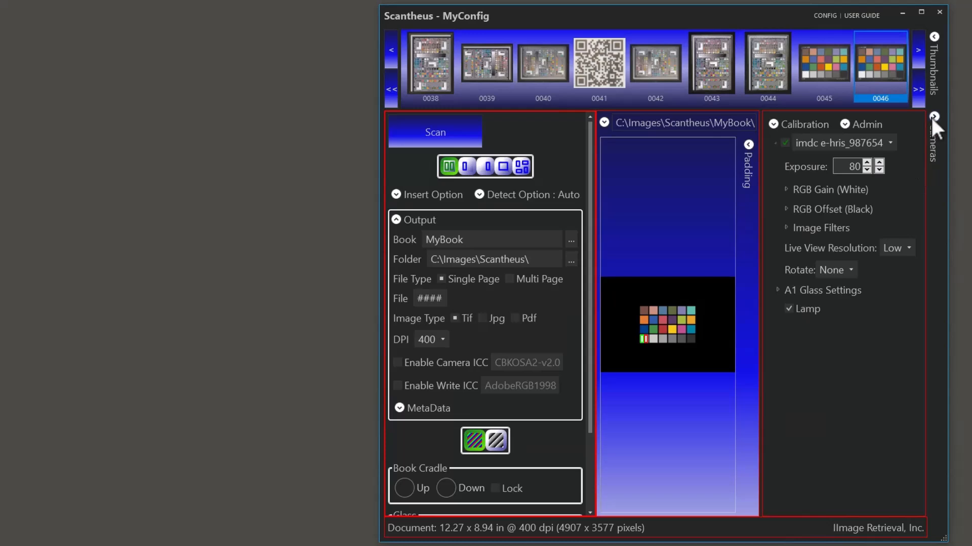
pyautogui.click(935, 116)
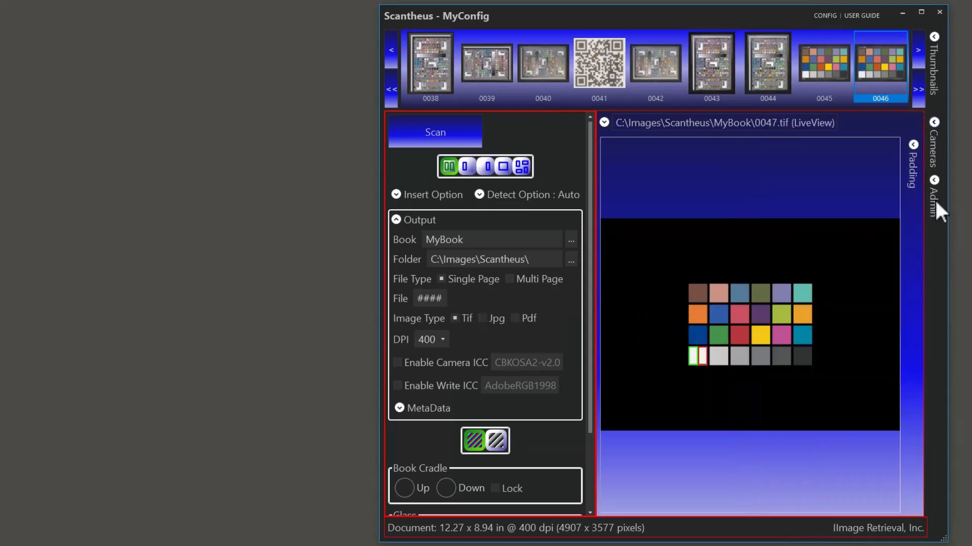
pyautogui.click(934, 180)
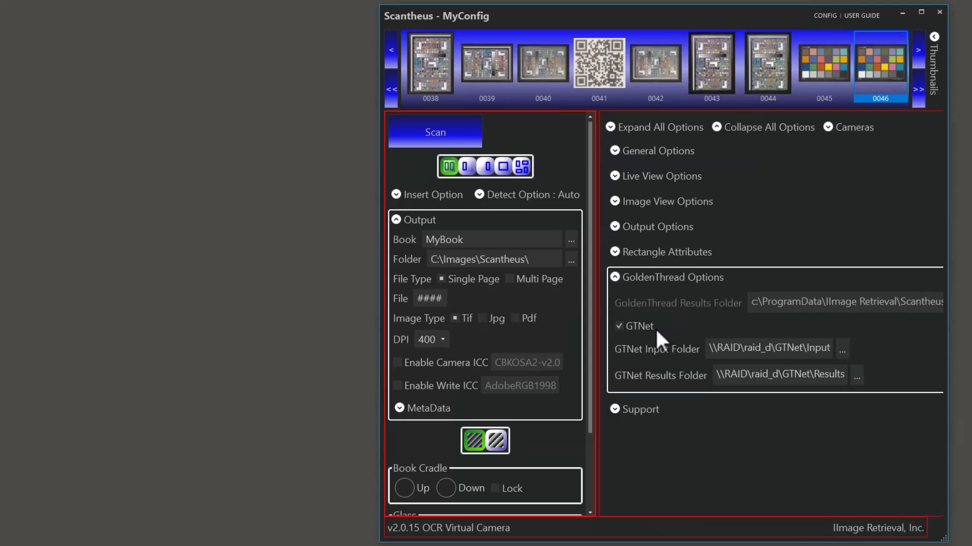
pyautogui.moveTo(654, 347)
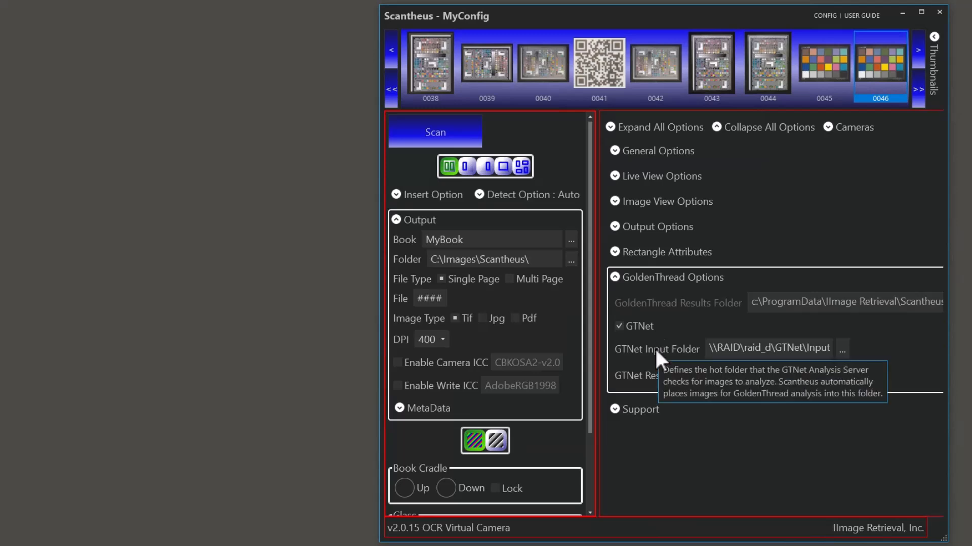